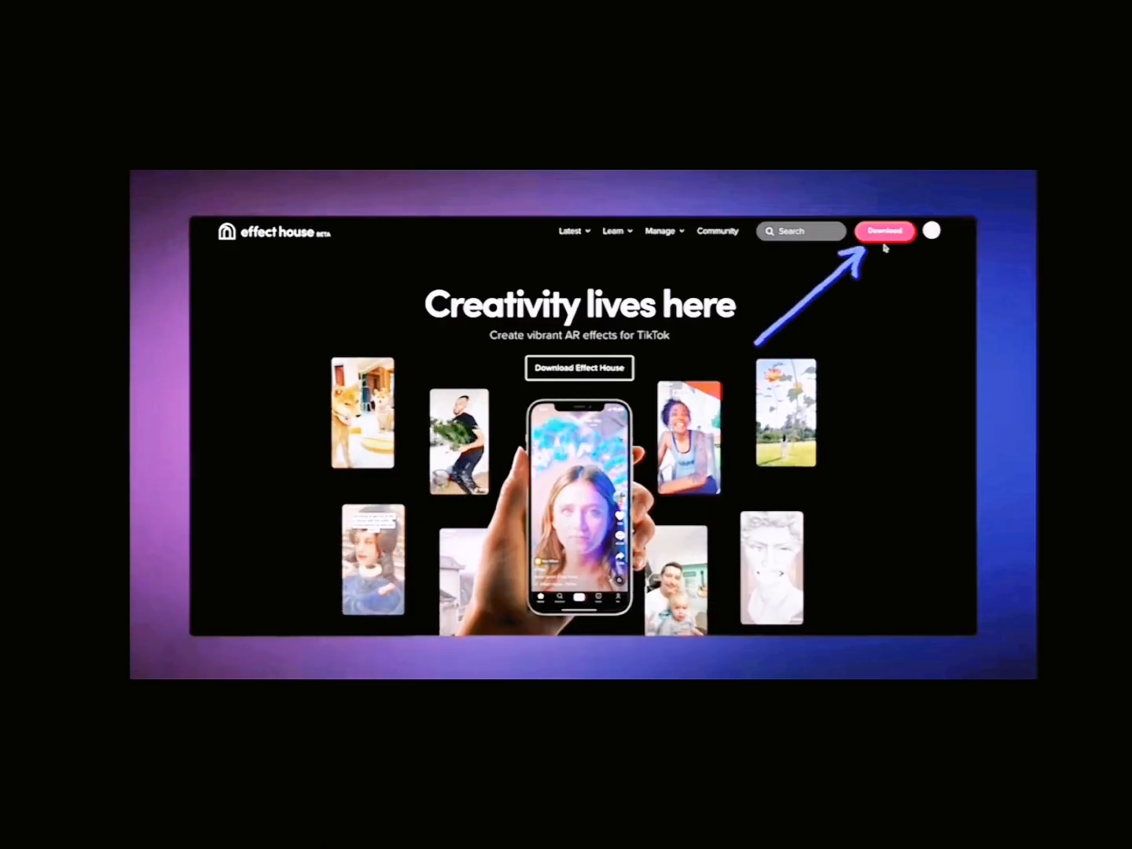
Step: Open the Effect House download page and look over the Mac and Windows versions offered
{"action": "left_click", "coordinate": [884, 232]}
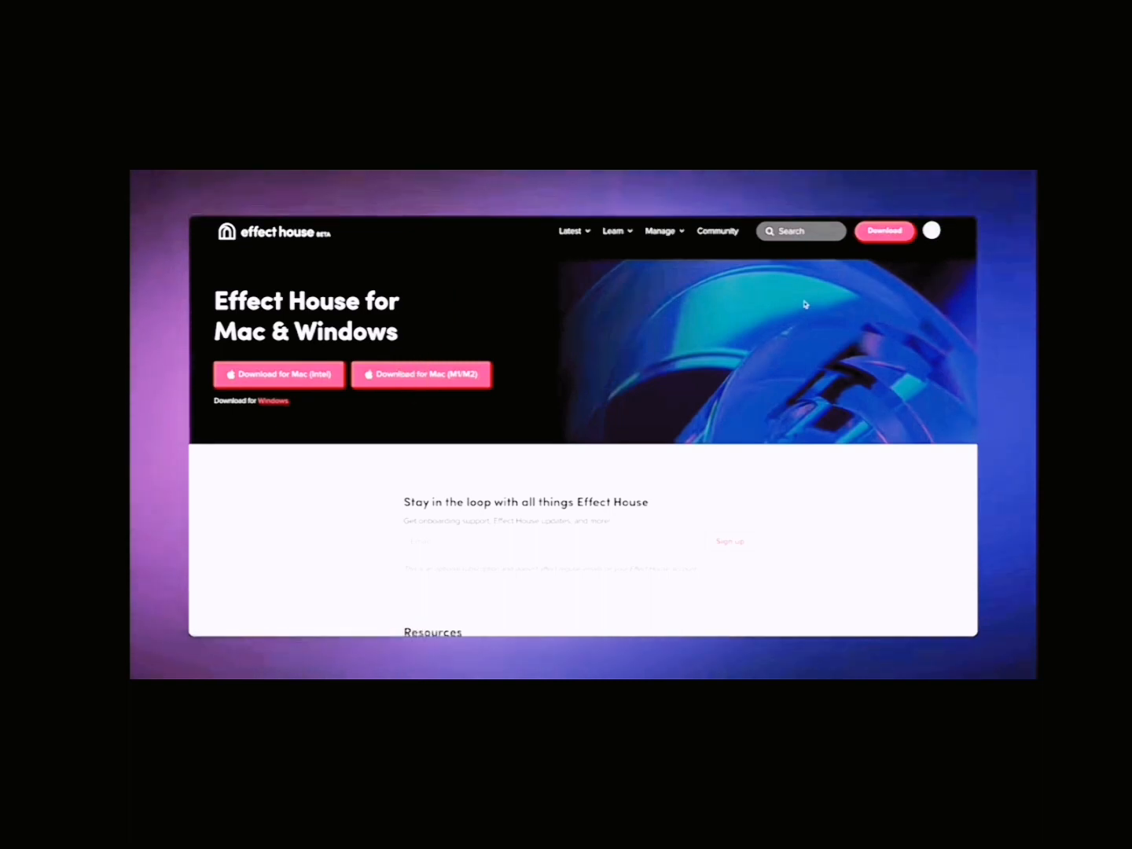
{"action": "scroll", "coordinate": [850, 488], "scroll_direction": "down", "scroll_amount": 10}
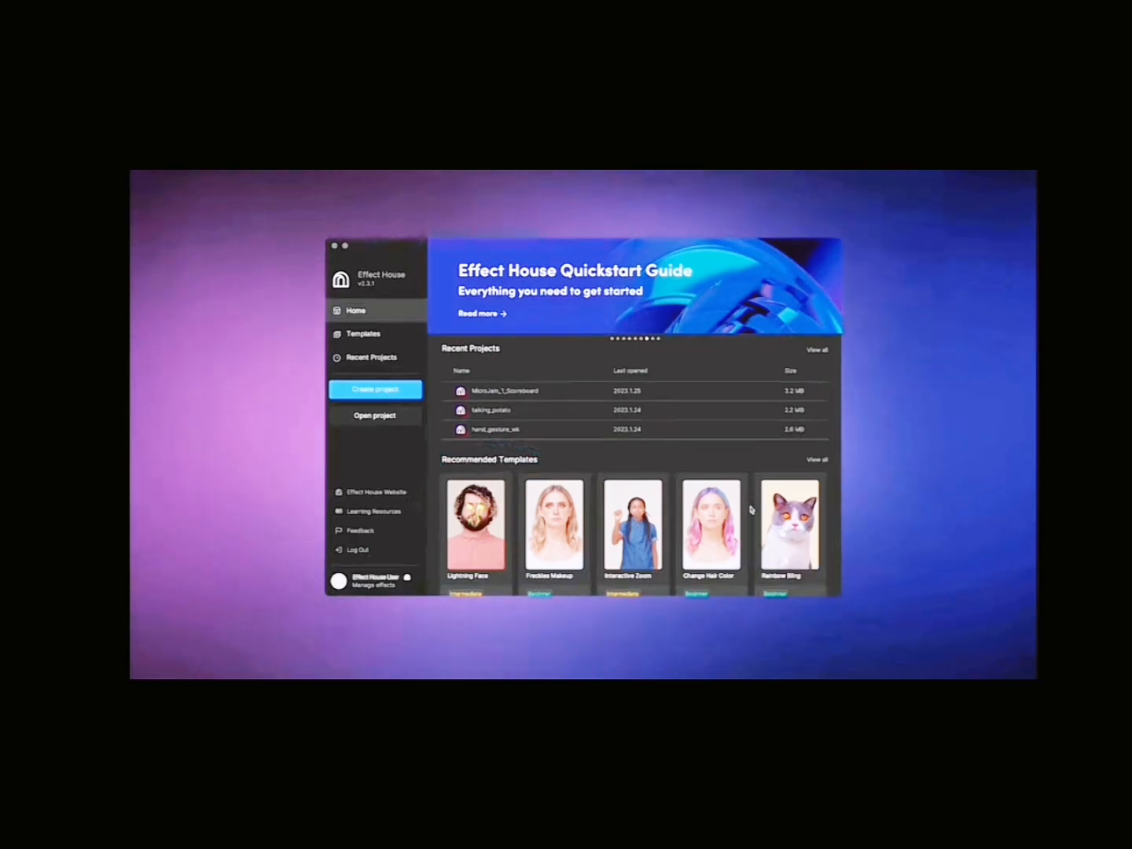
Step: Browse the recommended templates and the template categories Recommended, Face, Body, Interactive, World and Audio
{"action": "scroll", "coordinate": [750, 513], "scroll_direction": "down", "scroll_amount": 1}
{"action": "scroll", "coordinate": [750, 513], "scroll_direction": "down", "scroll_amount": 1}
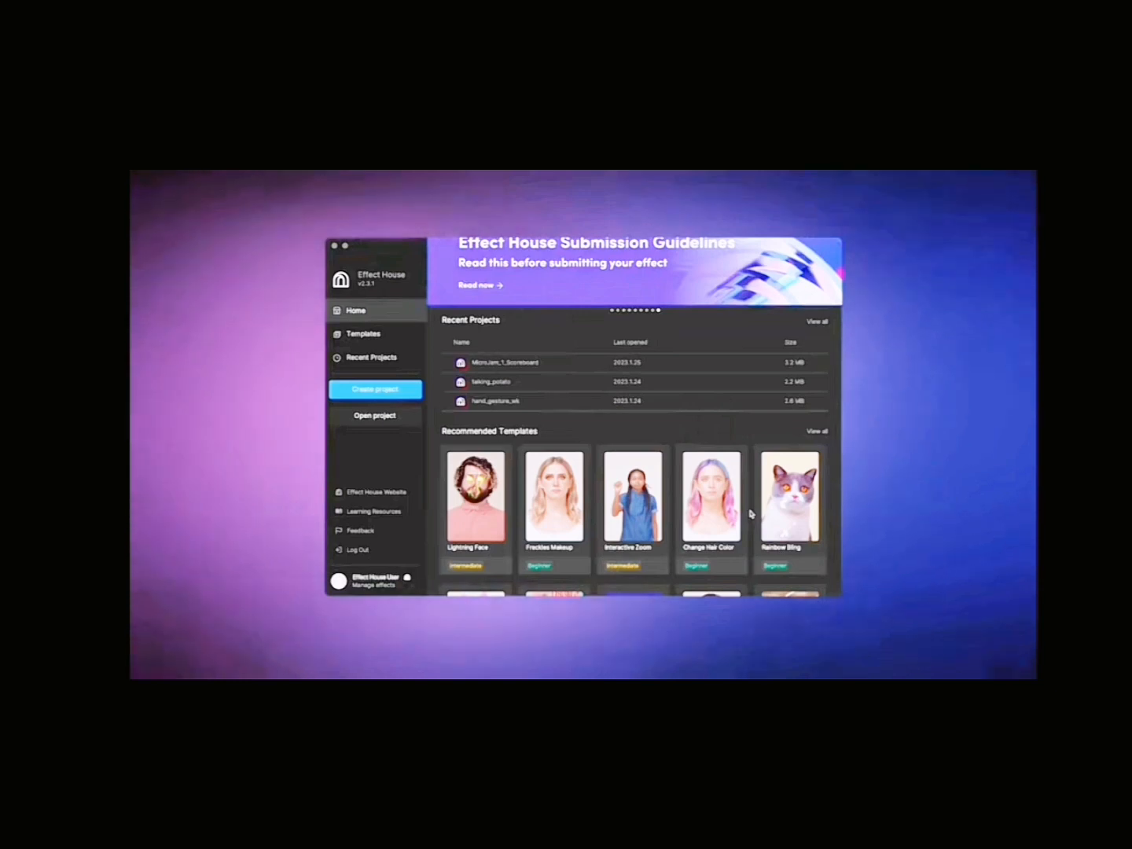
{"action": "scroll", "coordinate": [749, 514], "scroll_direction": "down", "scroll_amount": 5}
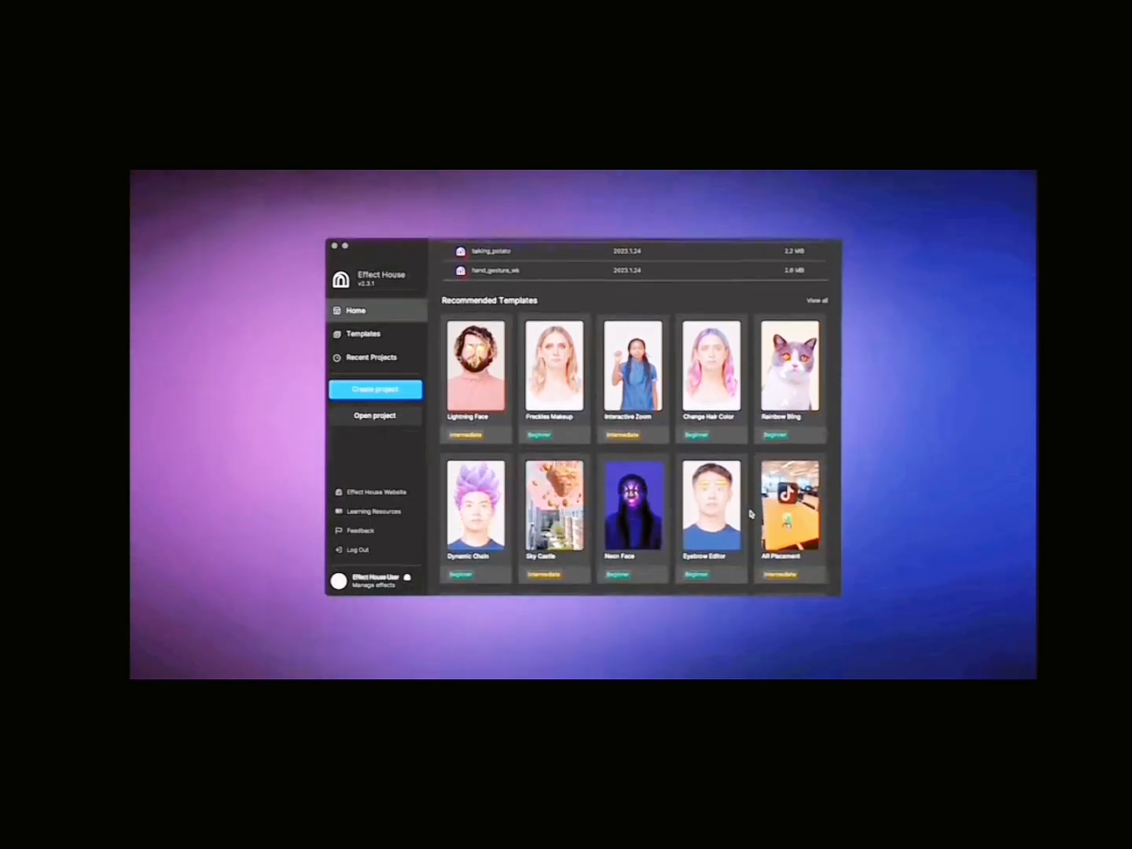
{"action": "left_click", "coordinate": [393, 337]}
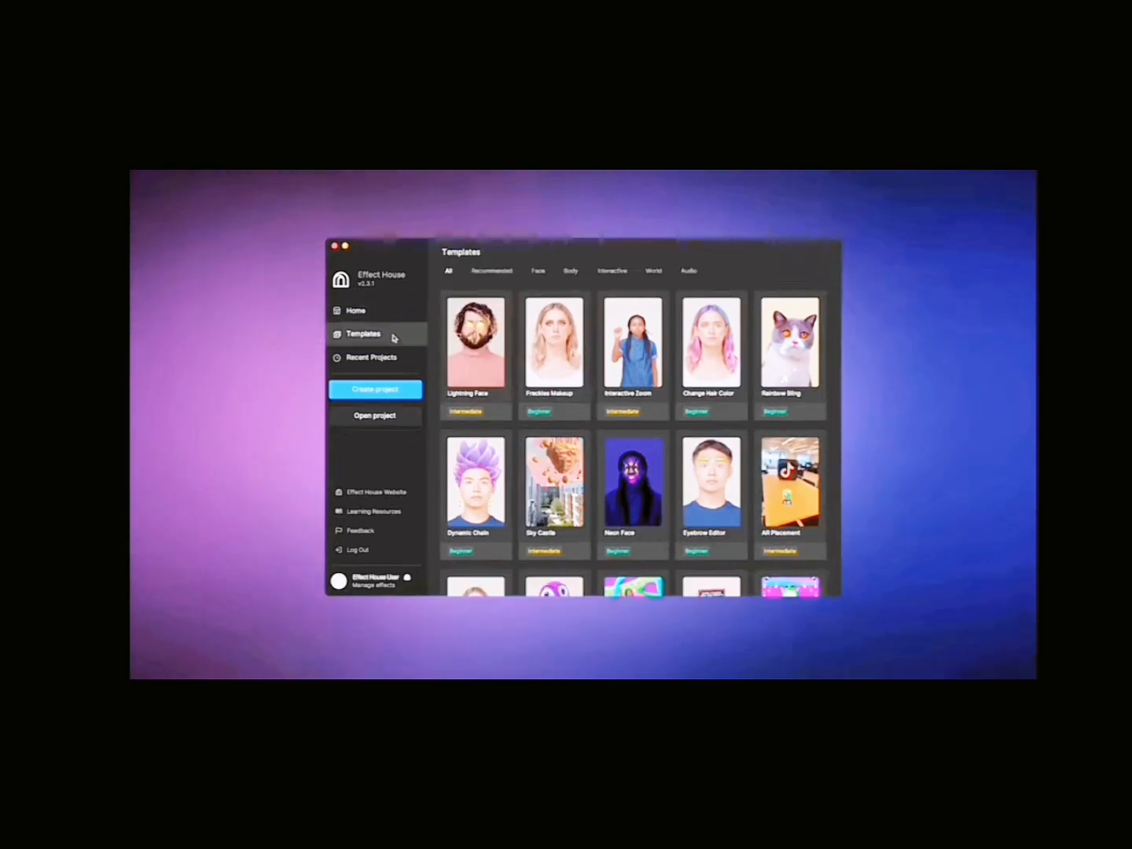
{"action": "left_click", "coordinate": [484, 272]}
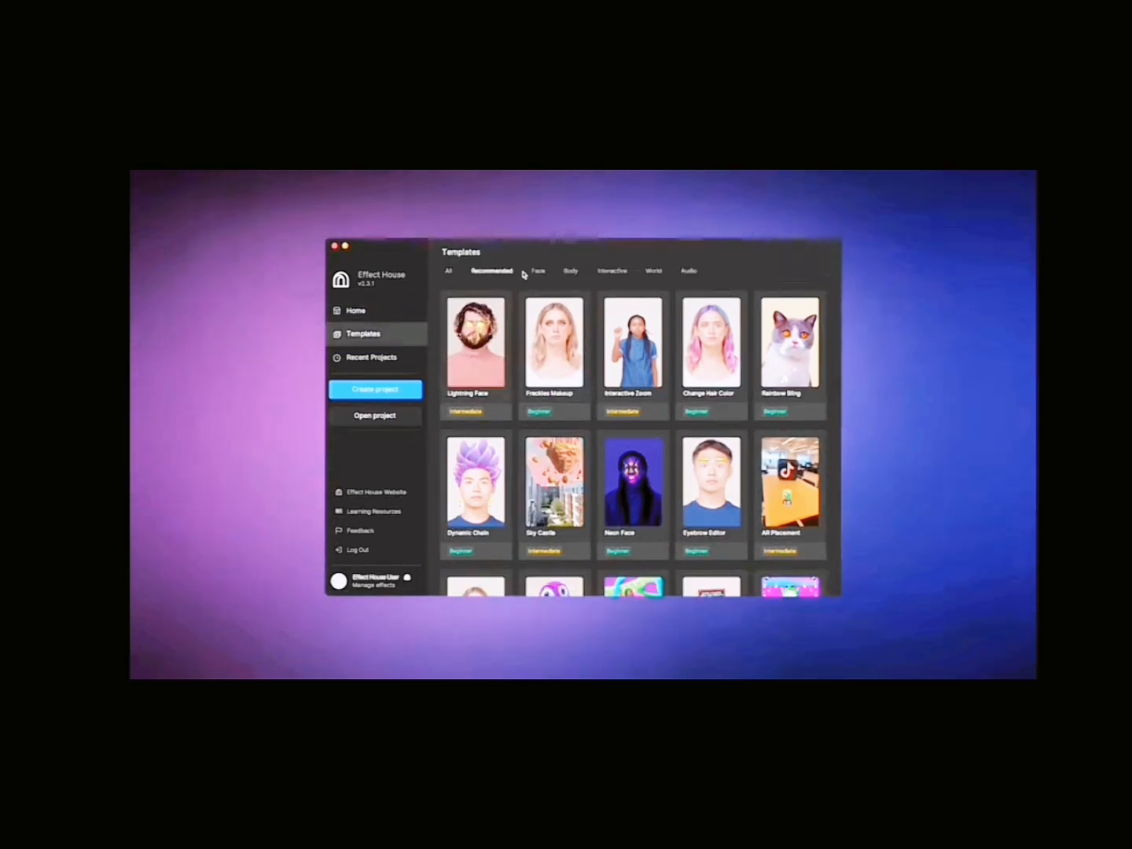
{"action": "left_click", "coordinate": [538, 272]}
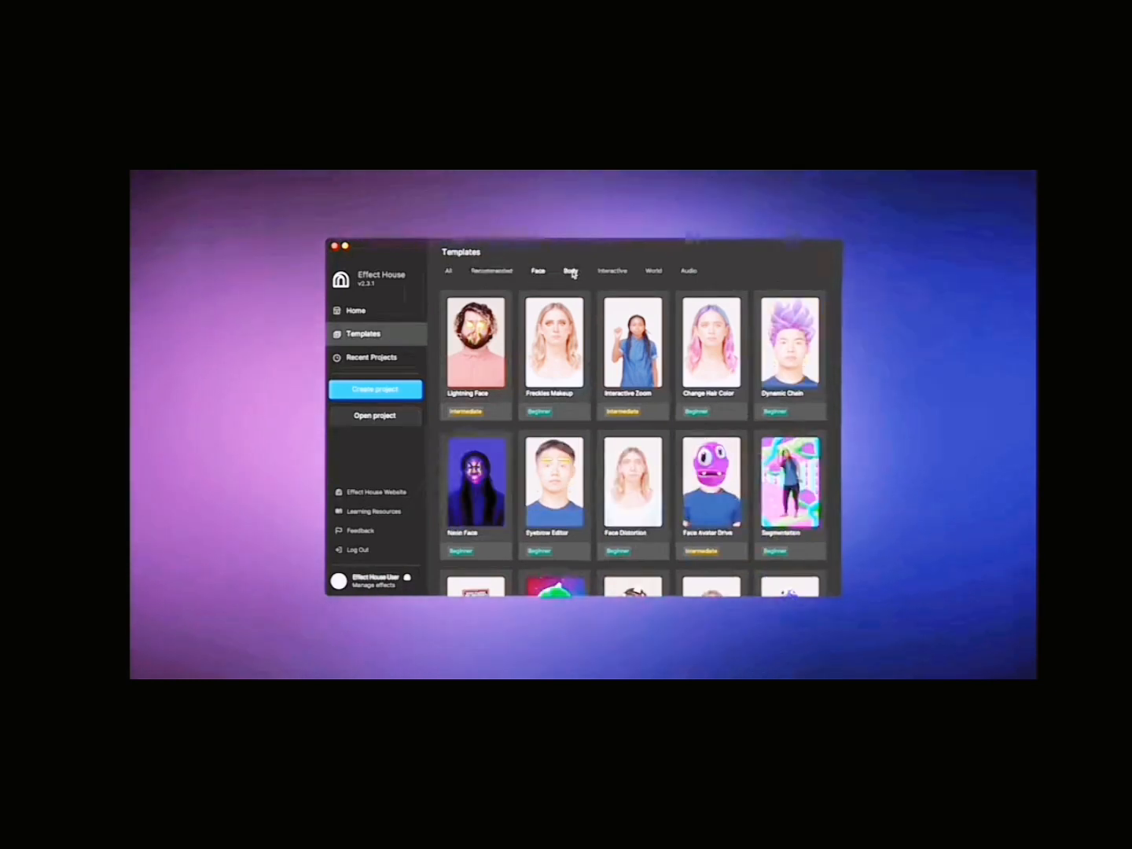
{"action": "left_click", "coordinate": [571, 272]}
{"action": "left_click", "coordinate": [617, 273]}
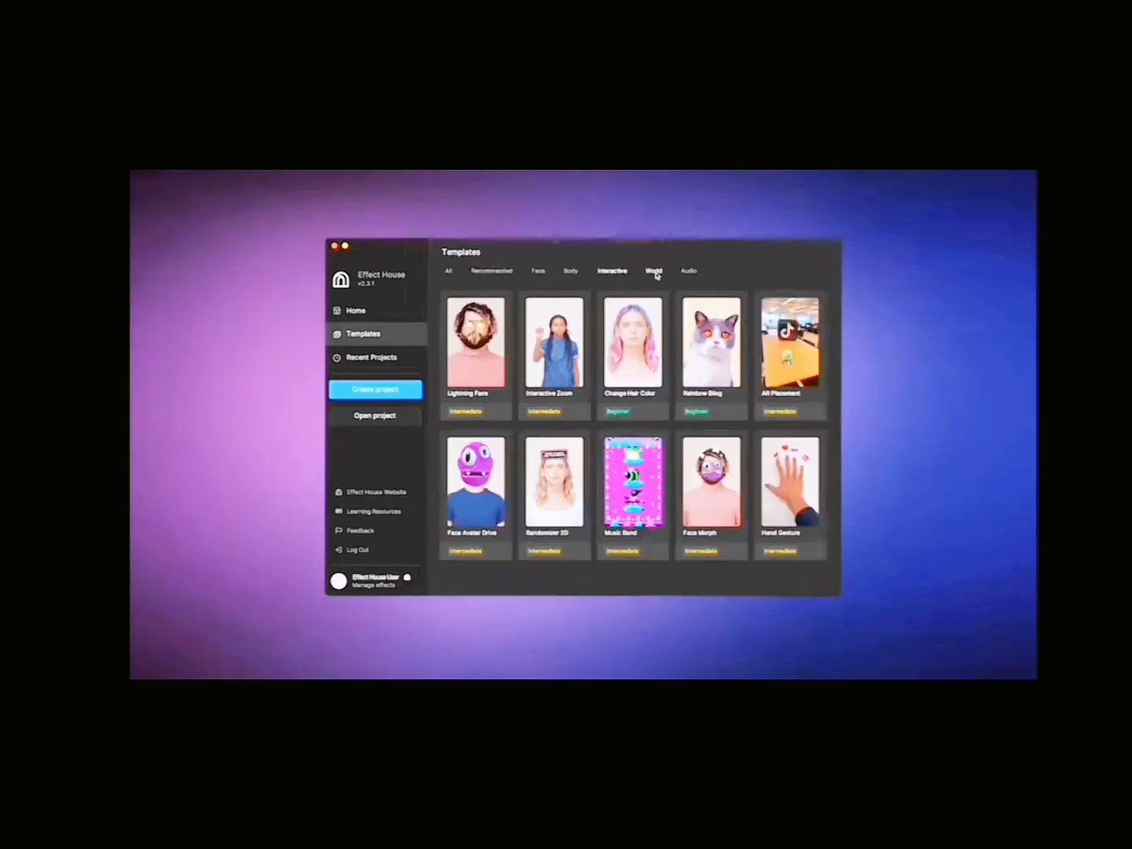
{"action": "left_click", "coordinate": [655, 272]}
{"action": "left_click", "coordinate": [688, 271]}
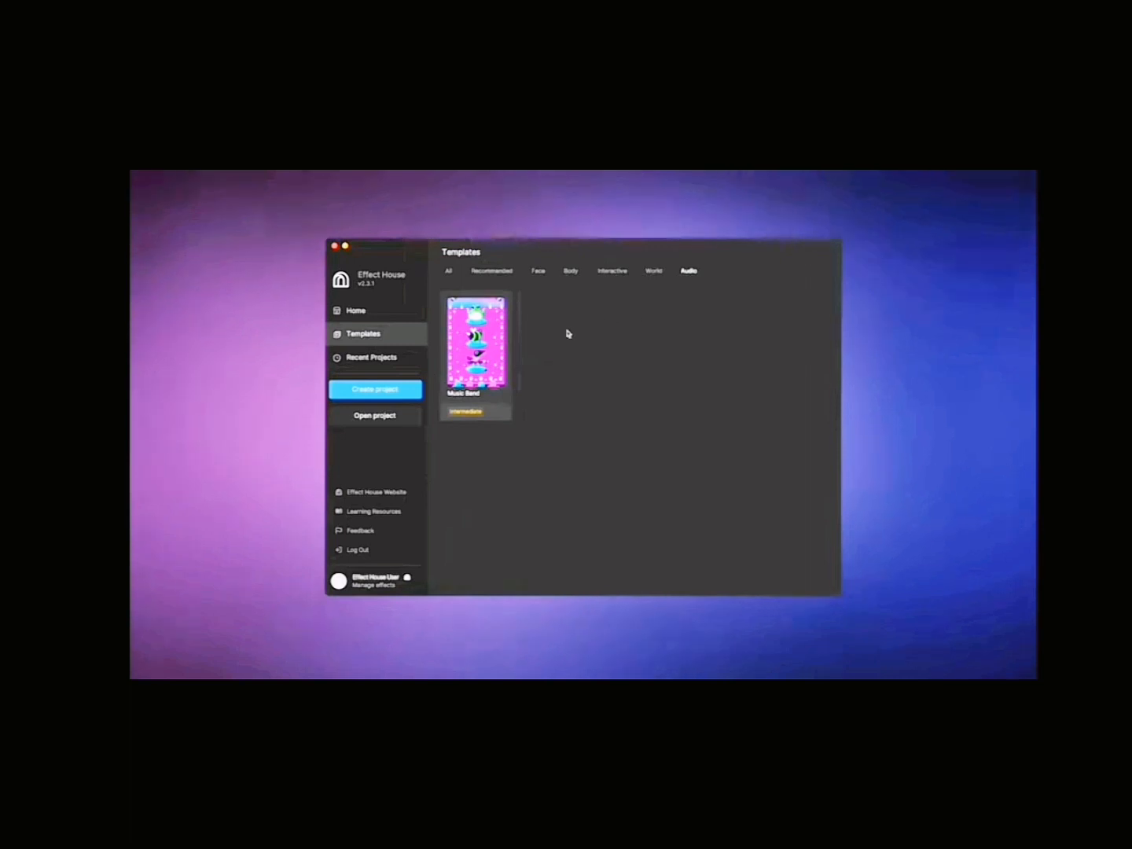
Step: View the list of recent projects and start creating a project
{"action": "left_click", "coordinate": [374, 358]}
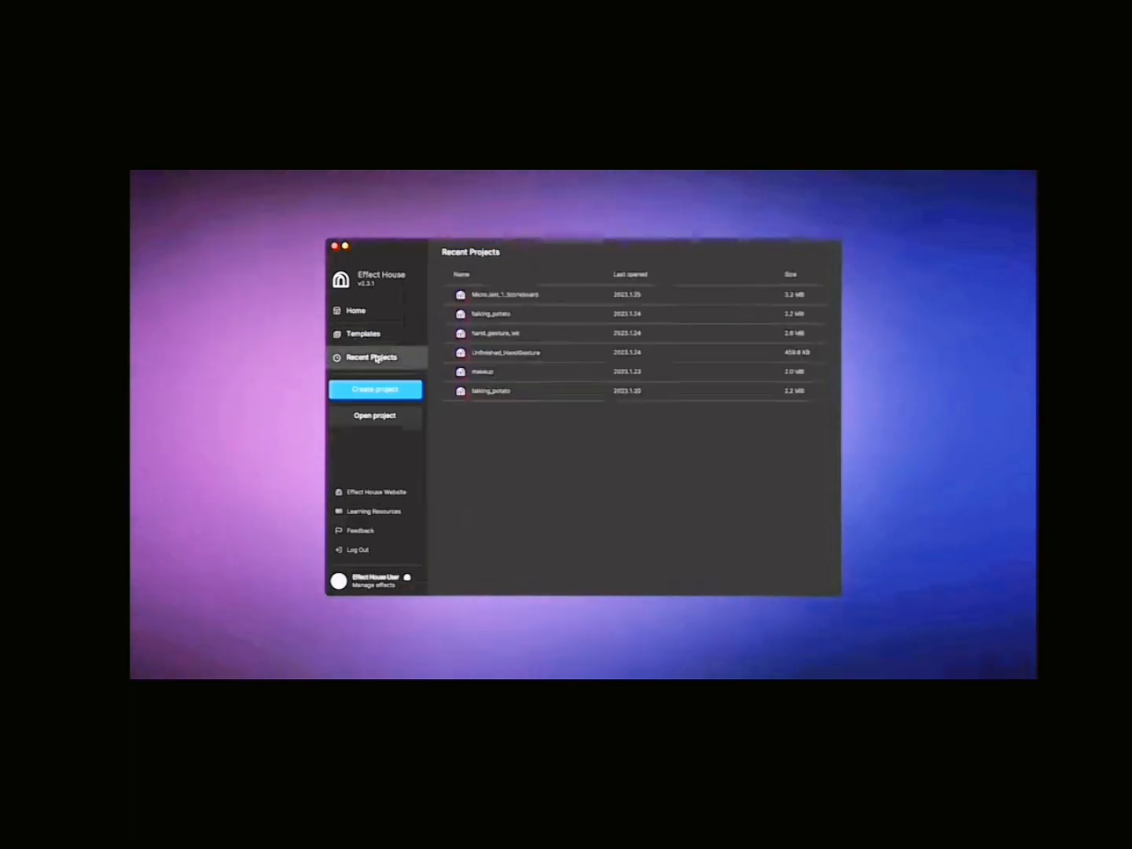
{"action": "left_click", "coordinate": [381, 387]}
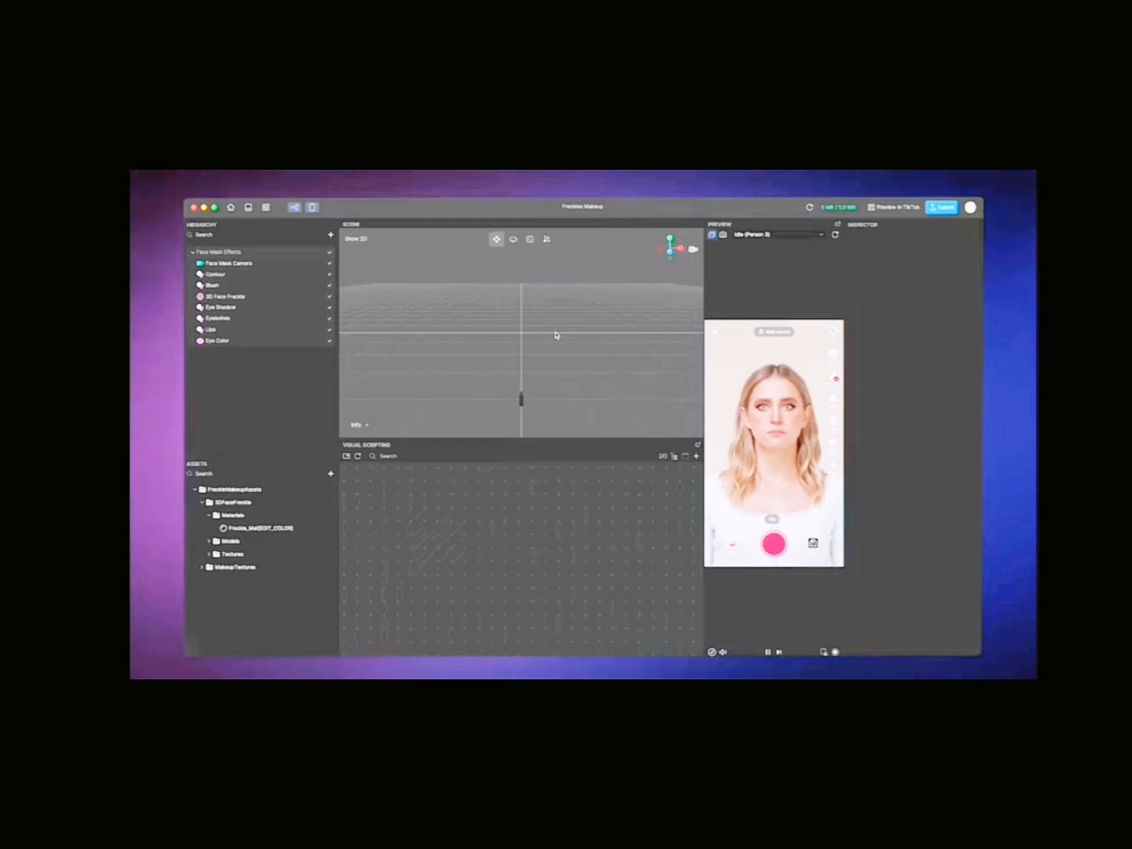
Step: Examine the preview's sample media choices and its TikTok interface and device options, keeping the current selections
{"action": "left_click", "coordinate": [764, 236]}
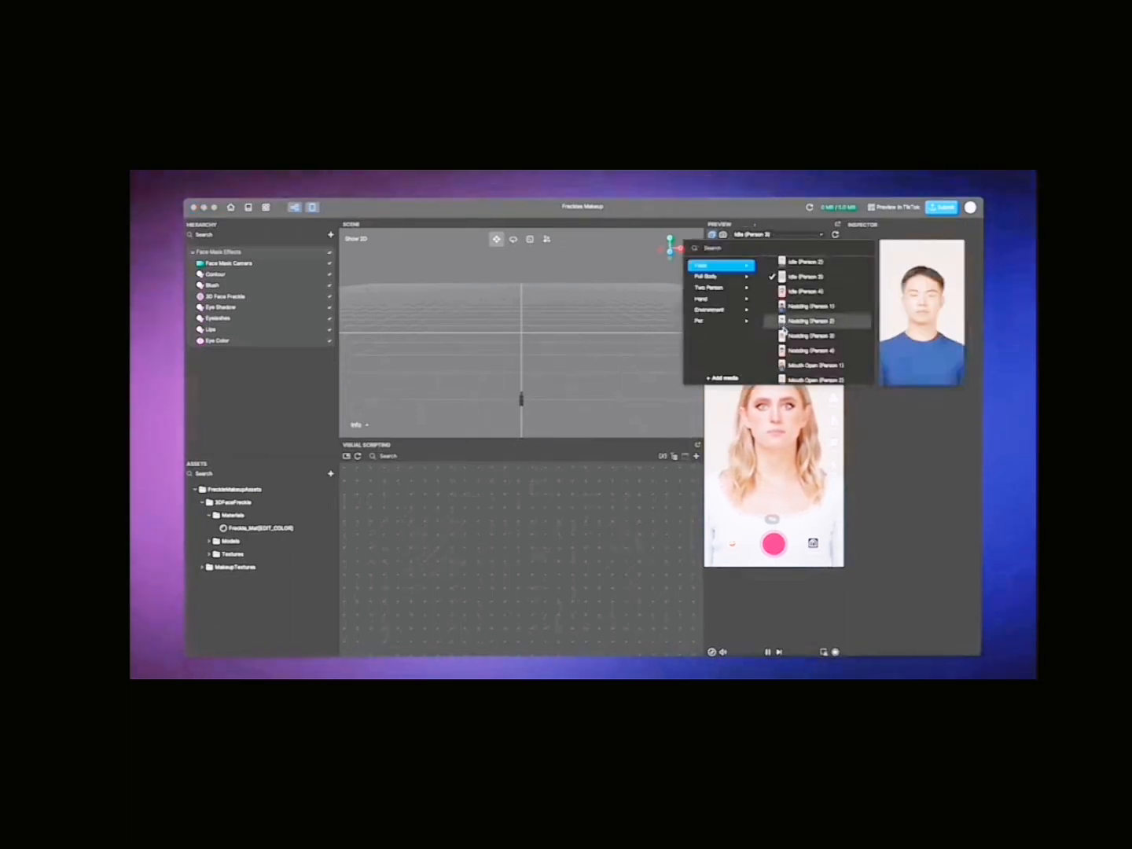
{"action": "left_click", "coordinate": [788, 236]}
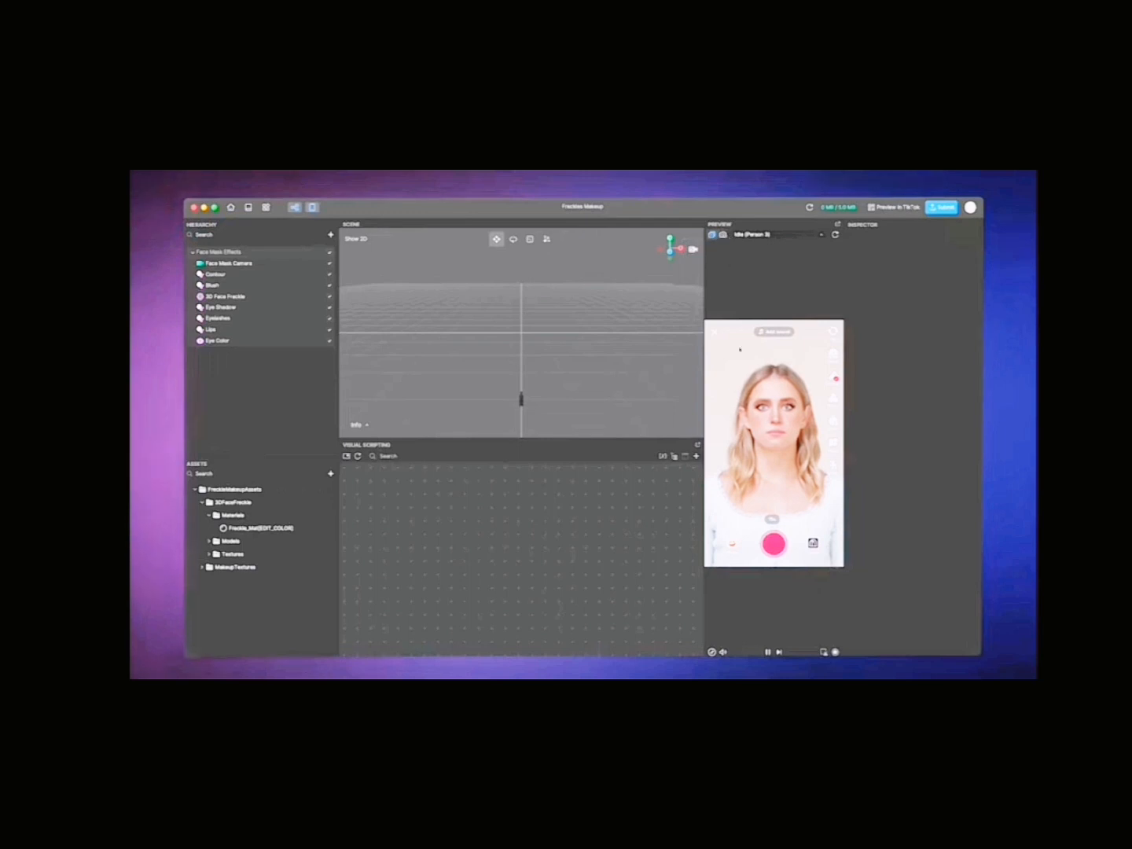
{"action": "left_click", "coordinate": [712, 652]}
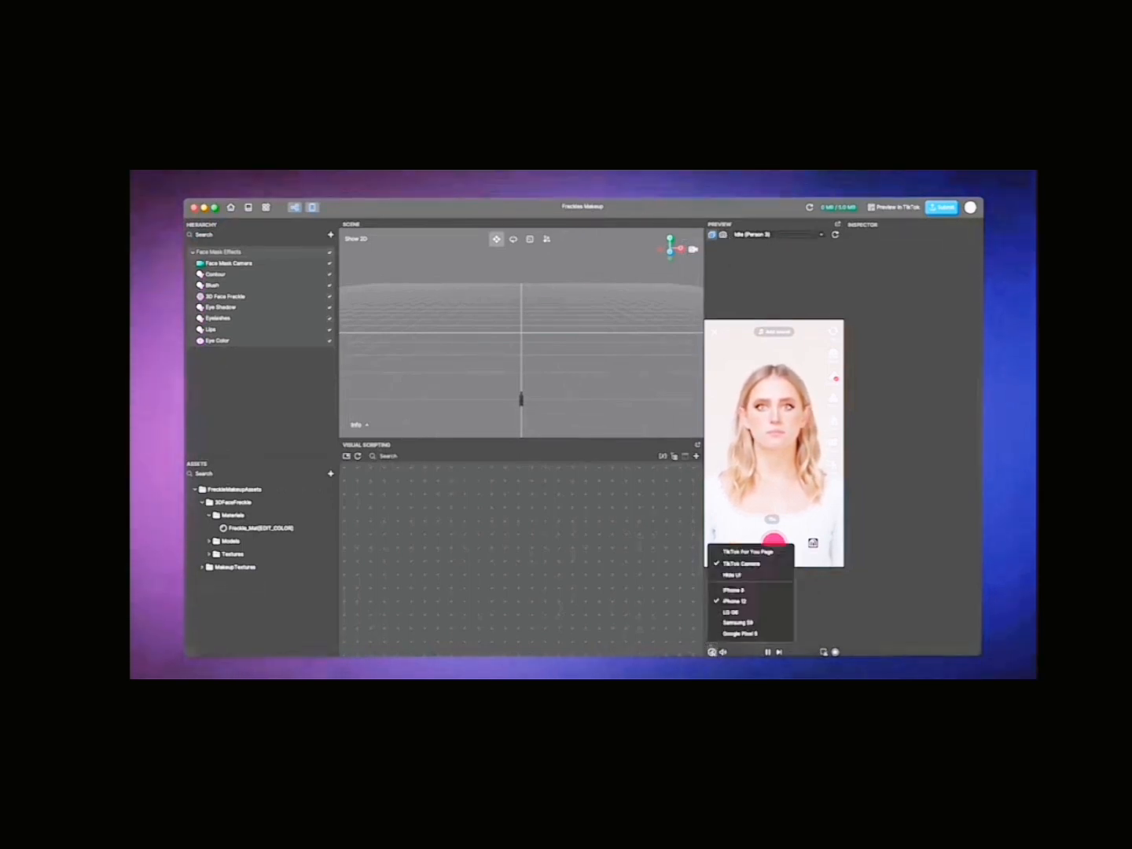
{"action": "left_click", "coordinate": [713, 652]}
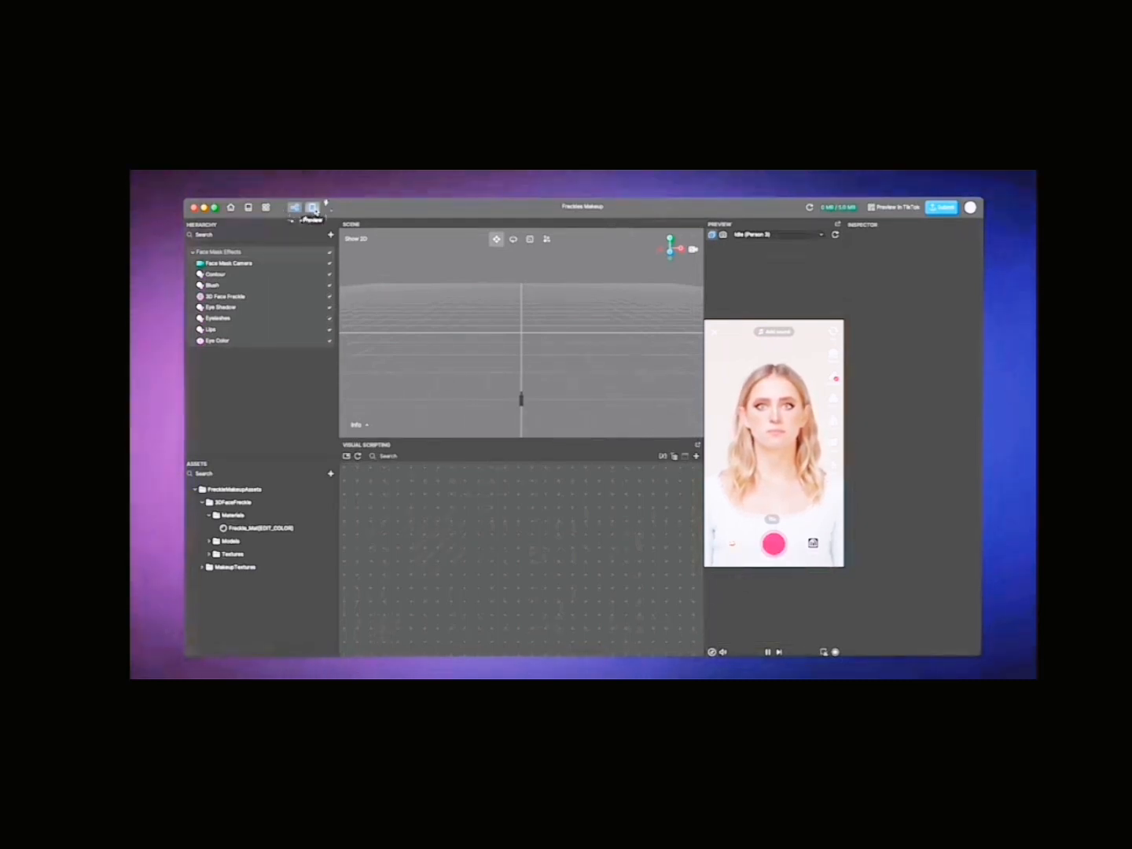
Step: Detach the Preview panel into a floating window, move it around and dock it back
{"action": "left_click", "coordinate": [838, 228]}
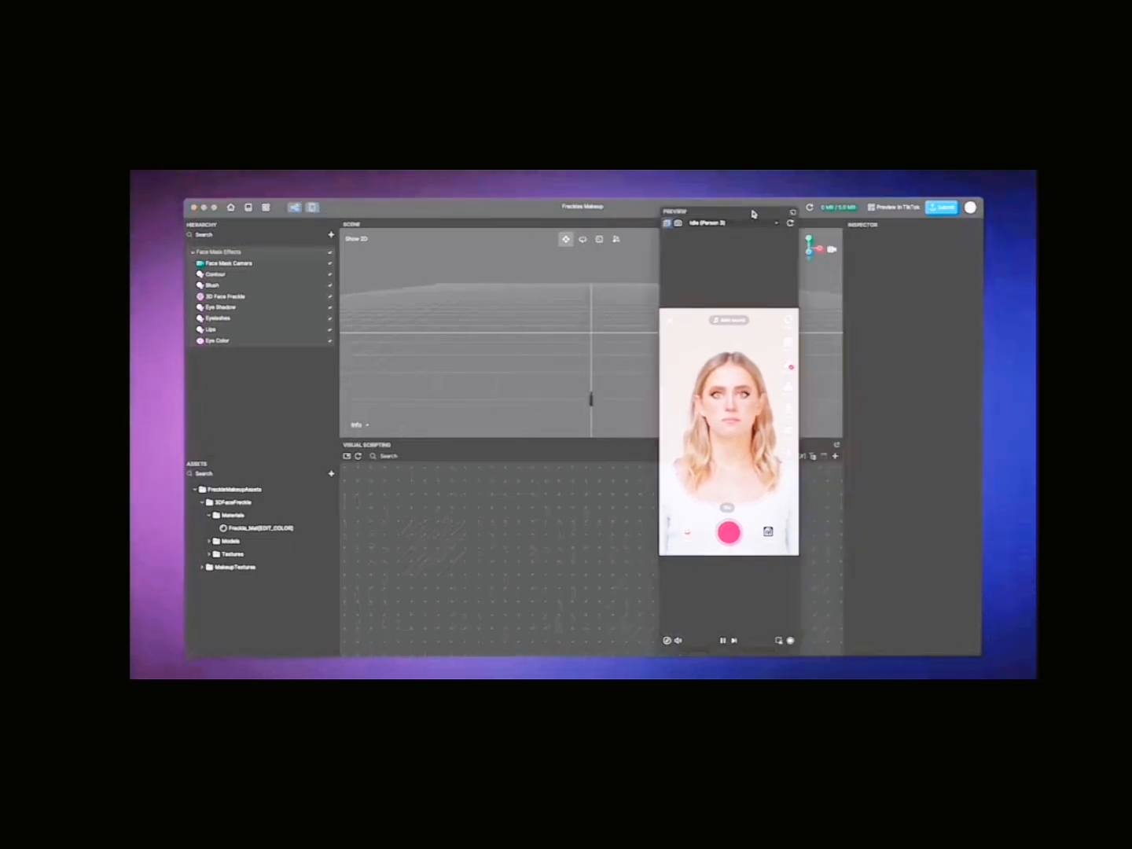
{"action": "left_click_drag", "start_coordinate": [753, 214], "coordinate": [823, 212]}
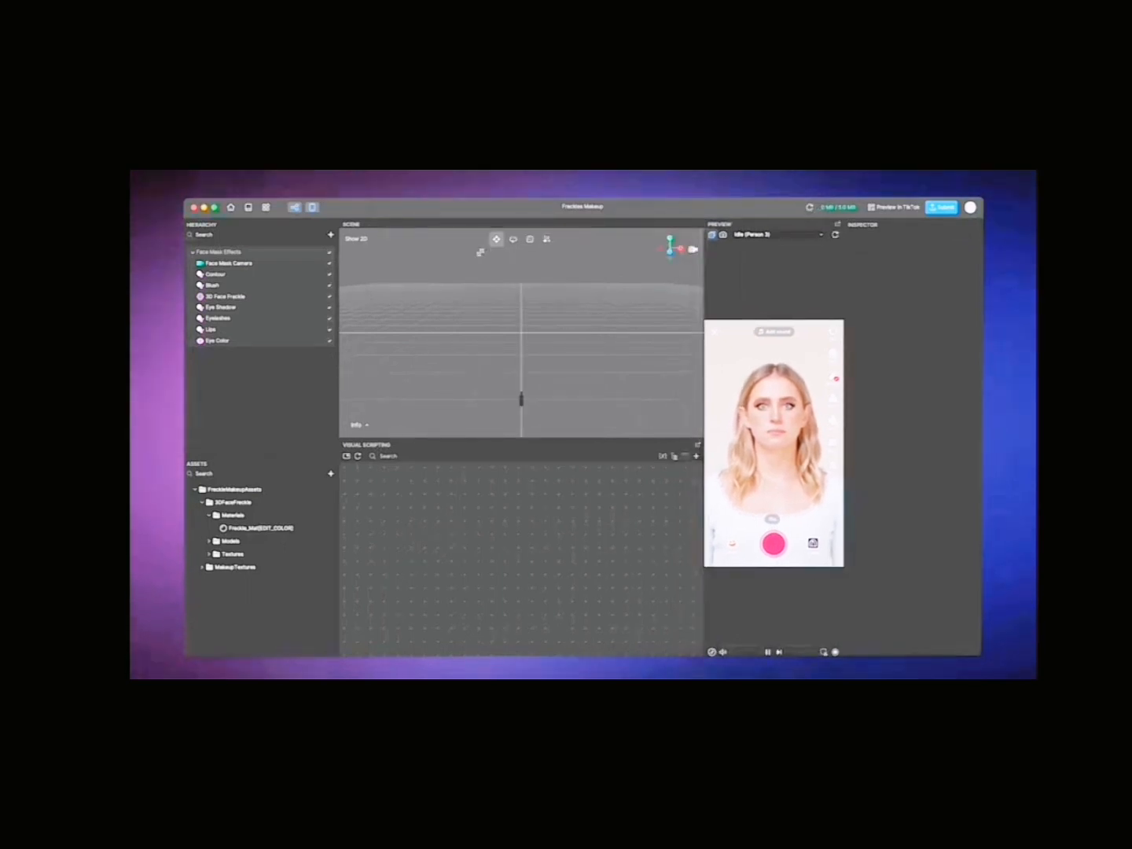
{"action": "left_click_drag", "start_coordinate": [303, 229], "coordinate": [295, 228]}
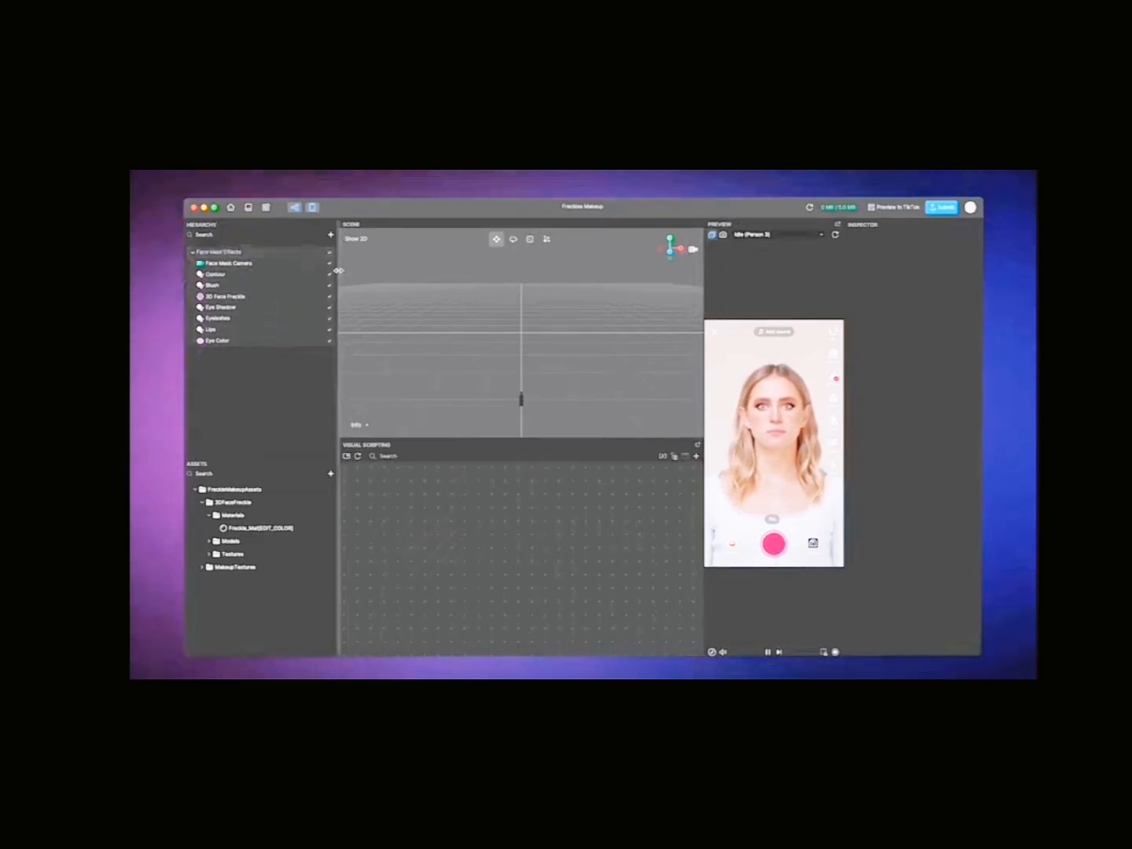
Step: Turn the Eye Color effect's visibility off and back on in the hierarchy
{"action": "left_click", "coordinate": [330, 343]}
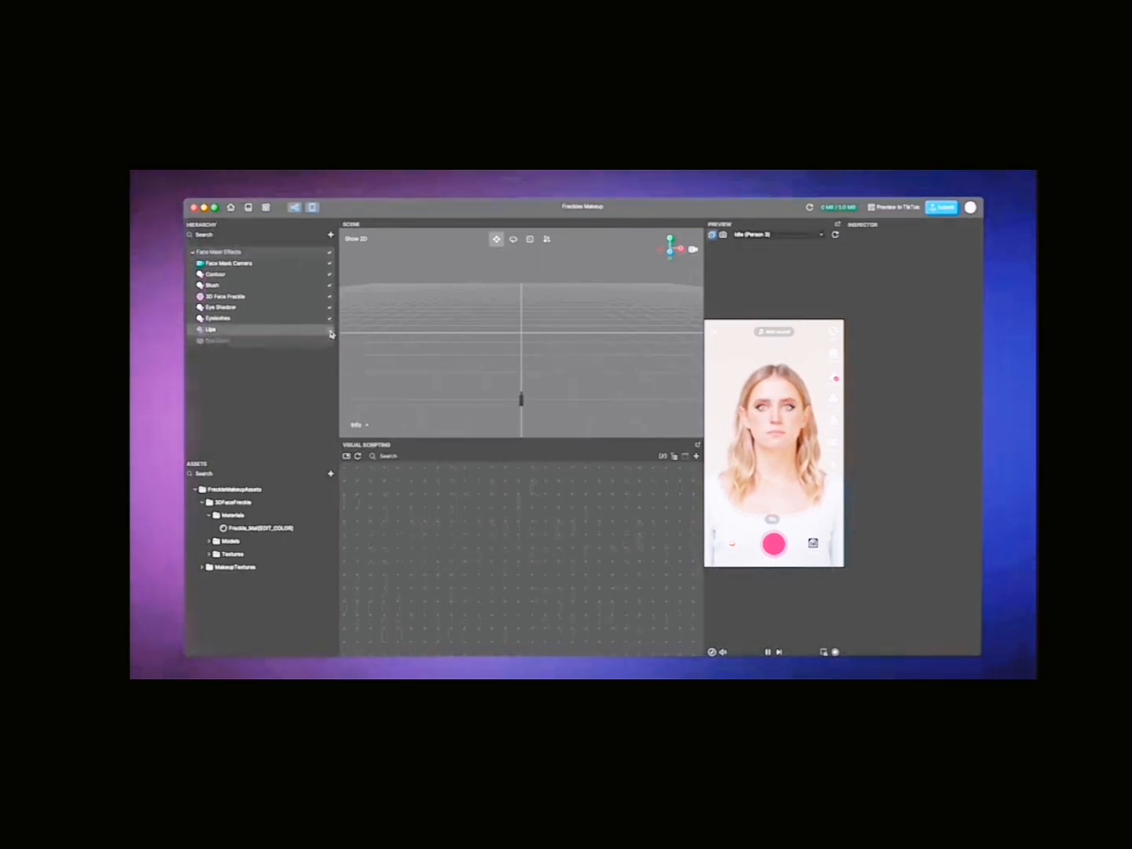
{"action": "left_click", "coordinate": [330, 340]}
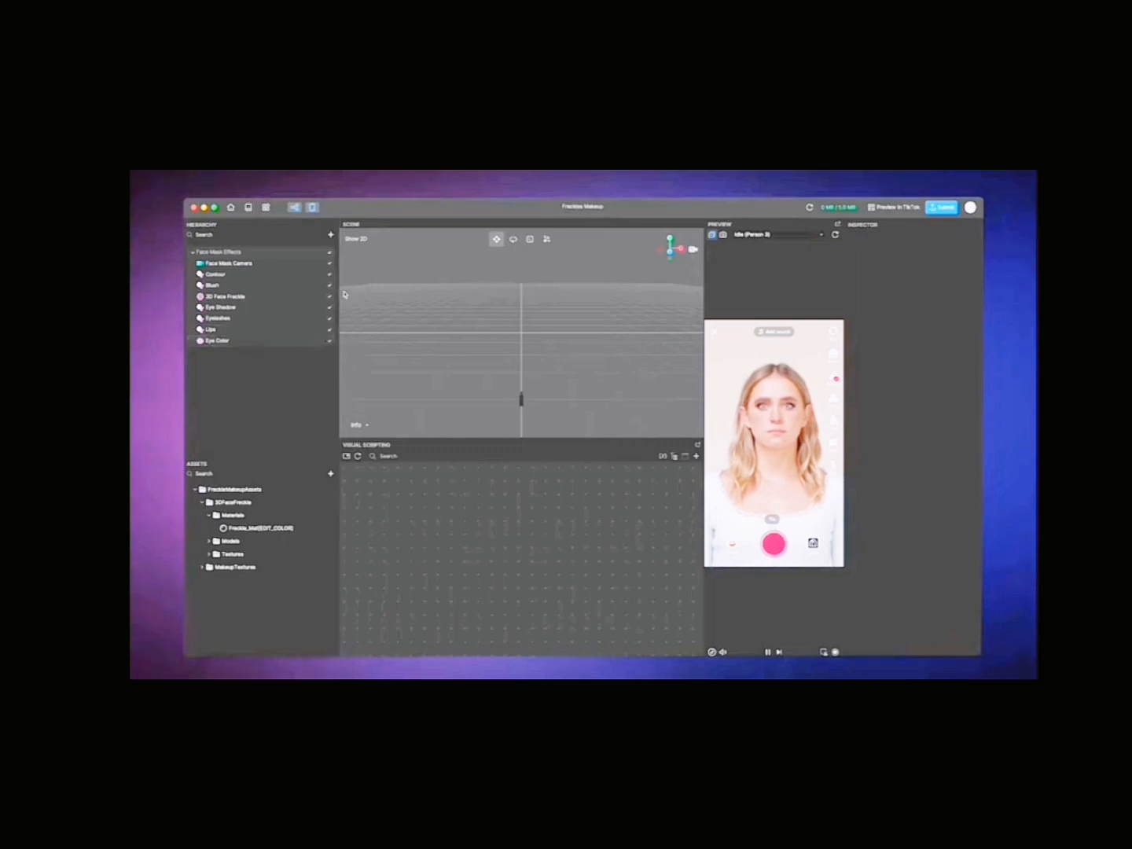
Step: Add a Bling post effect and lower its texture opacity to about 0.60 and brightness to about 0.30
{"action": "left_click", "coordinate": [331, 236]}
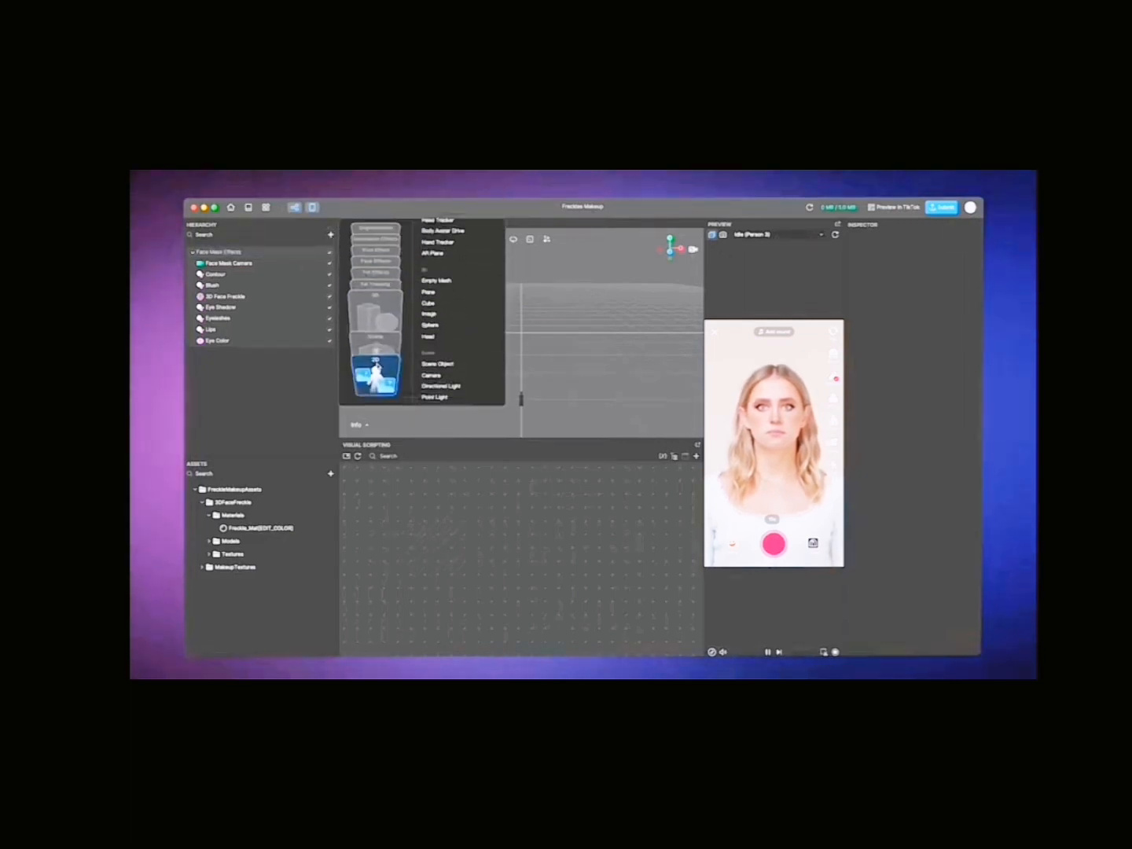
{"action": "mouse_move", "coordinate": [377, 368]}
{"action": "mouse_move", "coordinate": [376, 271]}
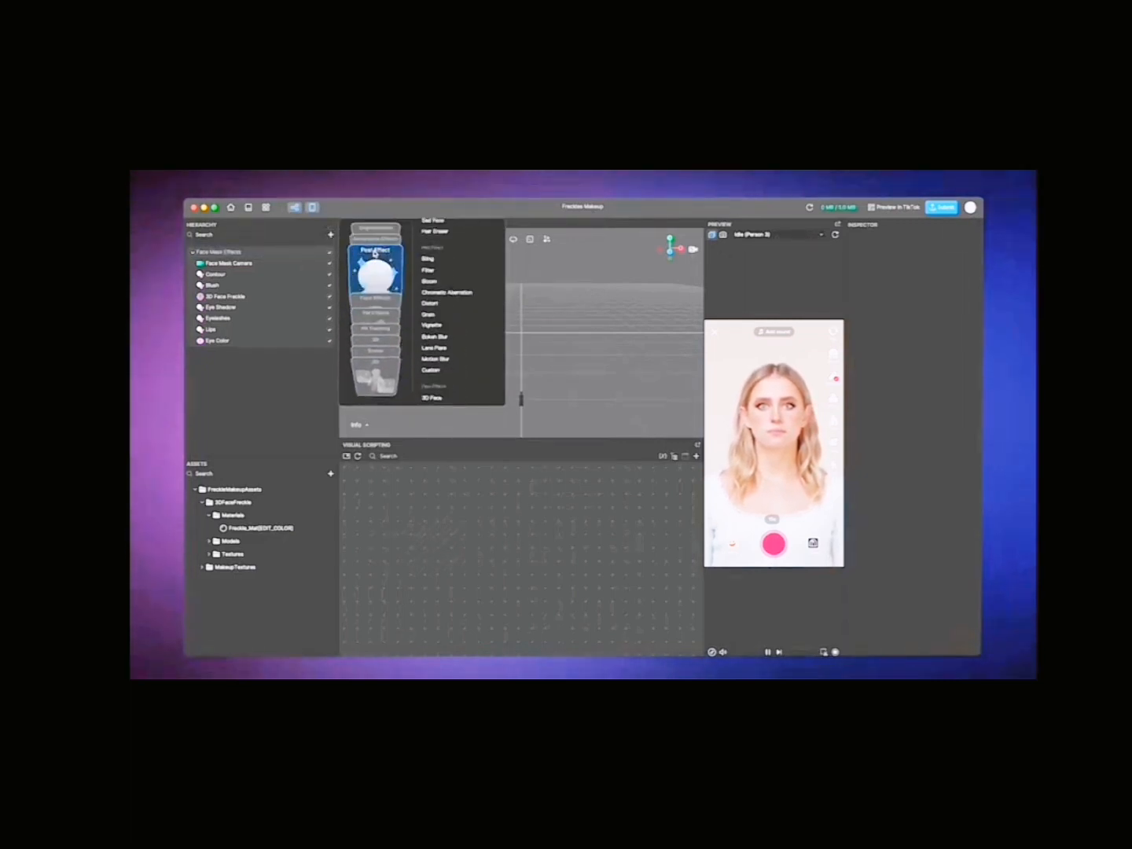
{"action": "left_click", "coordinate": [426, 260]}
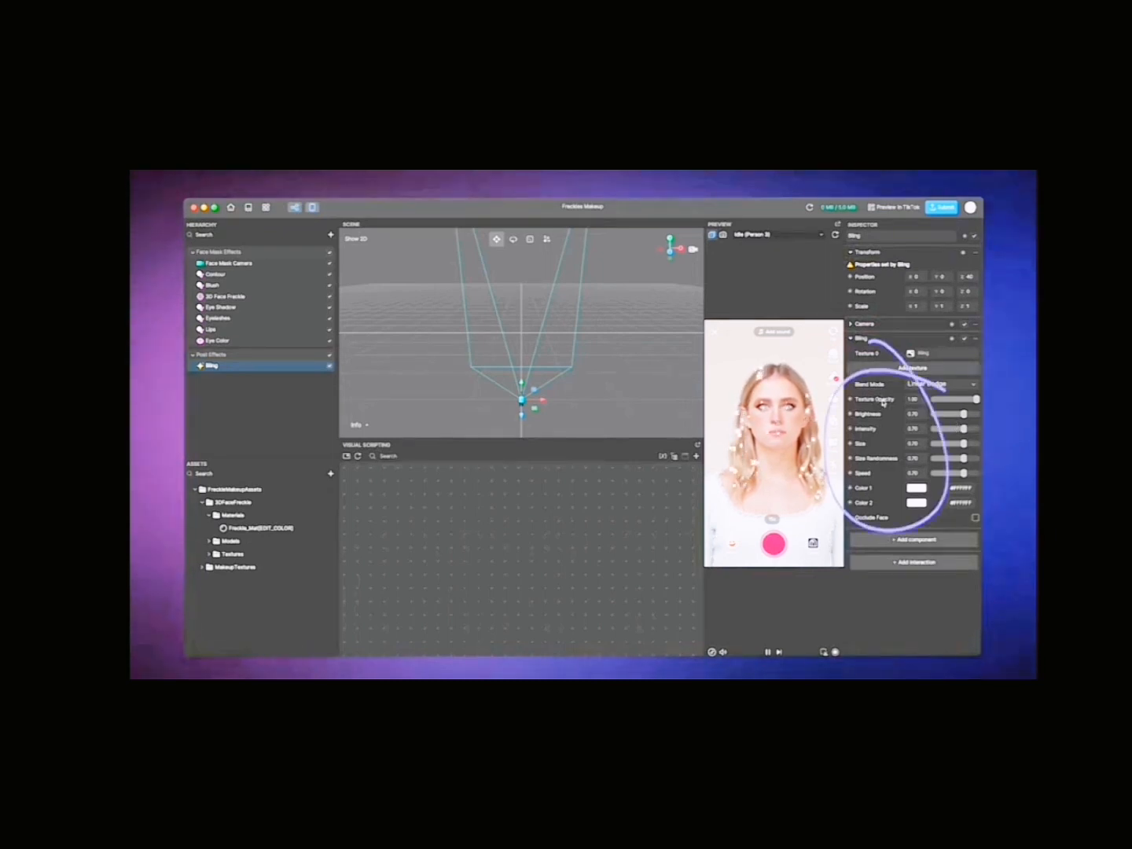
{"action": "left_click_drag", "start_coordinate": [977, 403], "coordinate": [945, 418]}
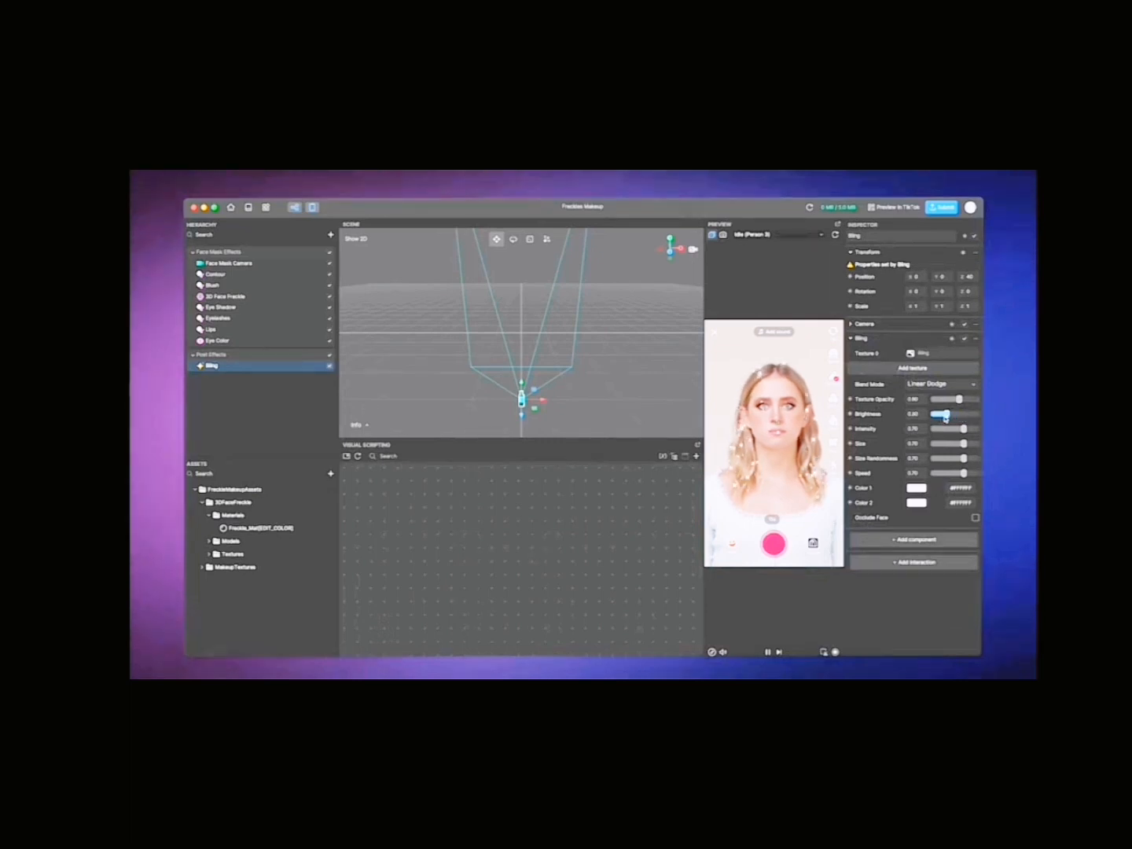
{"action": "left_click", "coordinate": [654, 370]}
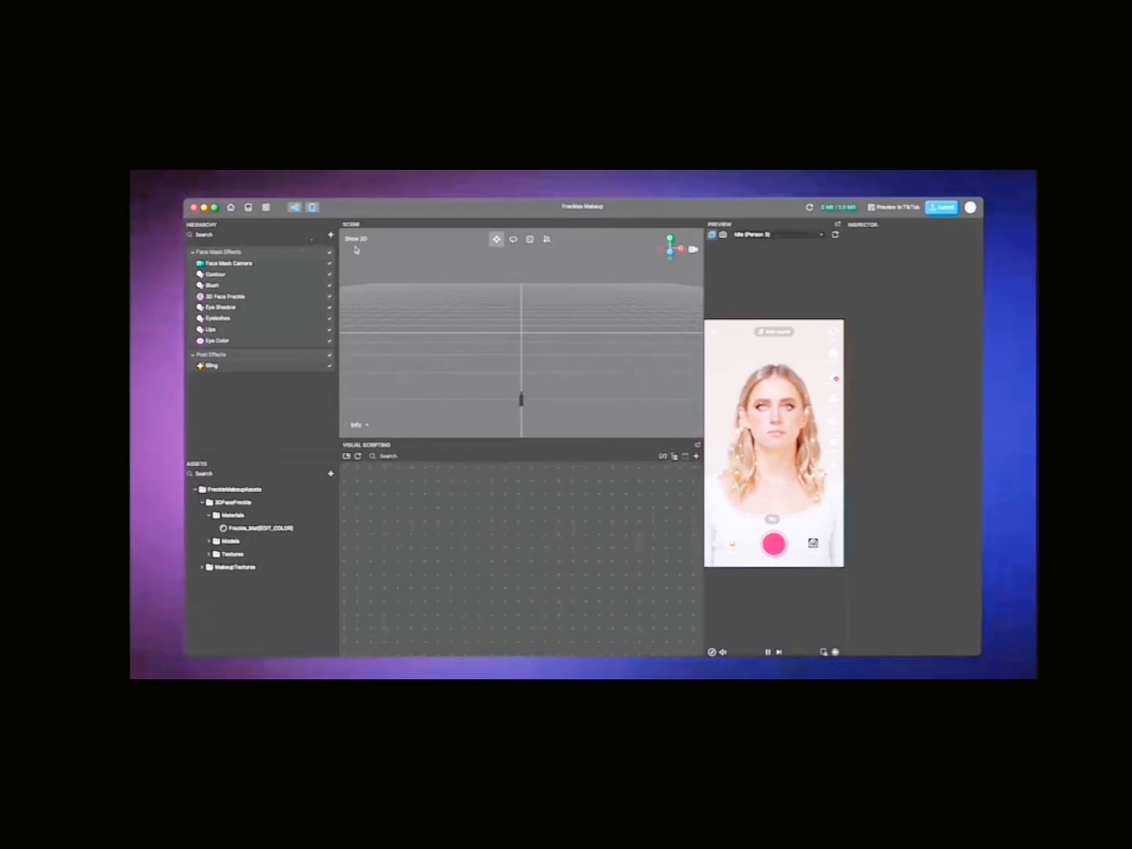
Step: Add a 3D Image object and move it down in the scene, below the face in the preview
{"action": "left_click", "coordinate": [330, 235]}
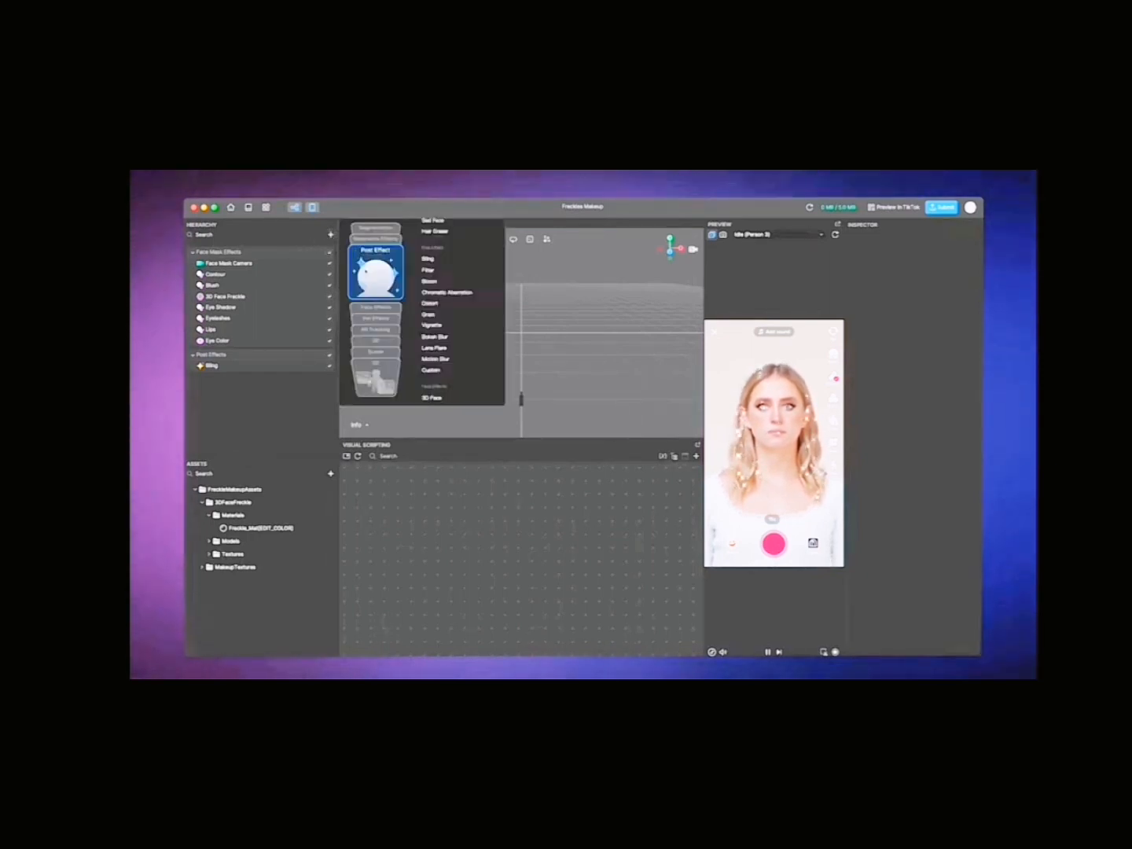
{"action": "mouse_move", "coordinate": [374, 340]}
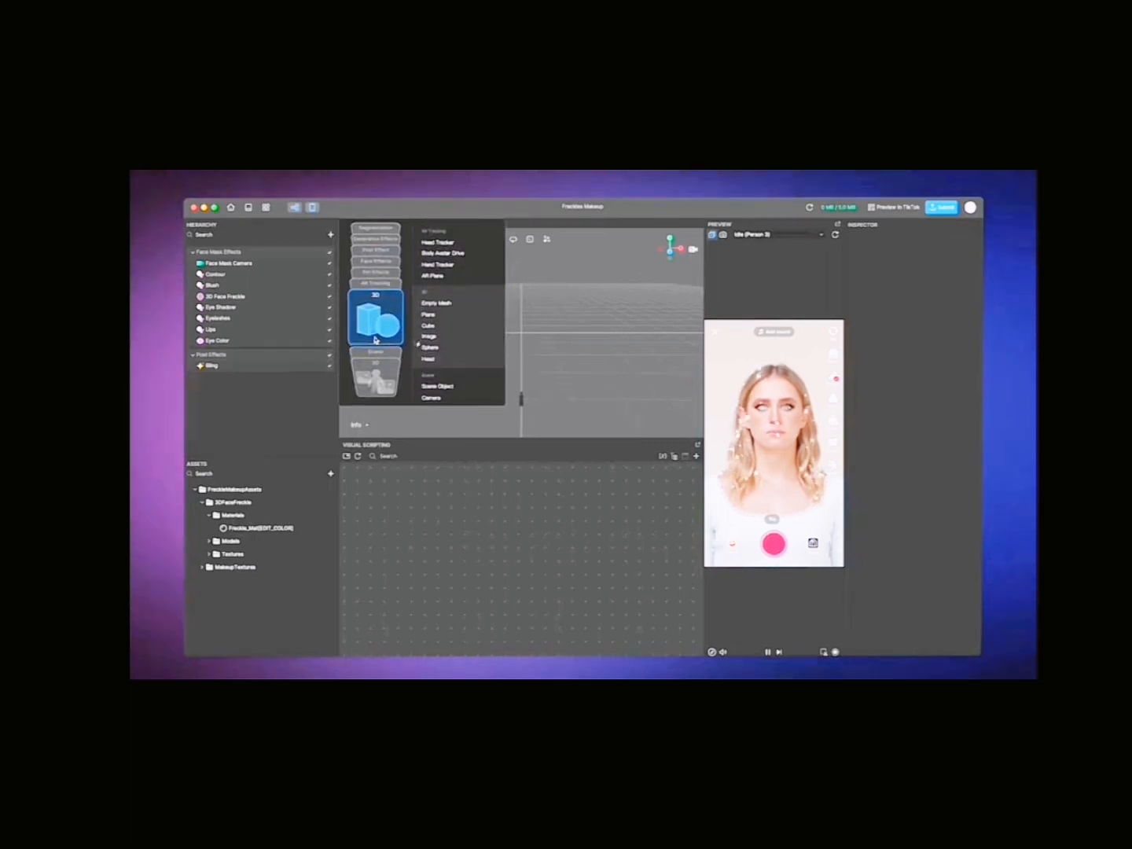
{"action": "left_click", "coordinate": [430, 338]}
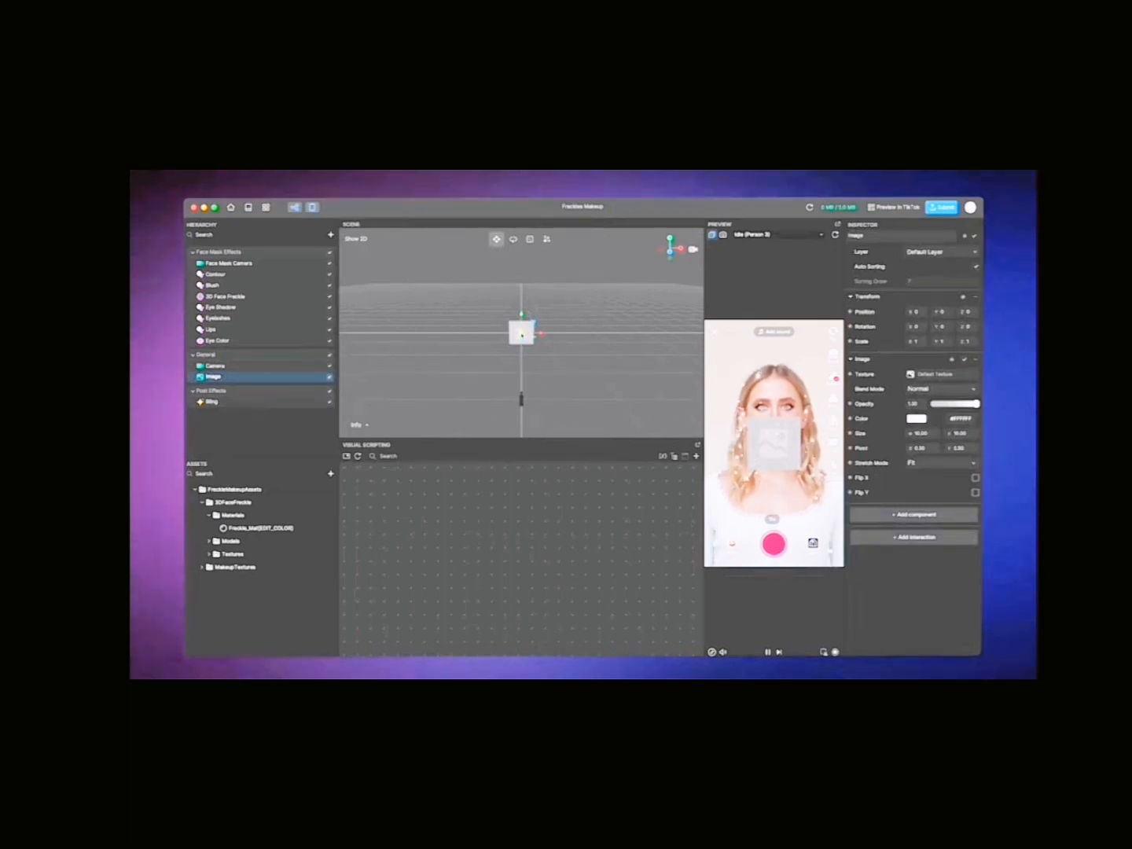
{"action": "left_click_drag", "start_coordinate": [522, 334], "coordinate": [518, 358]}
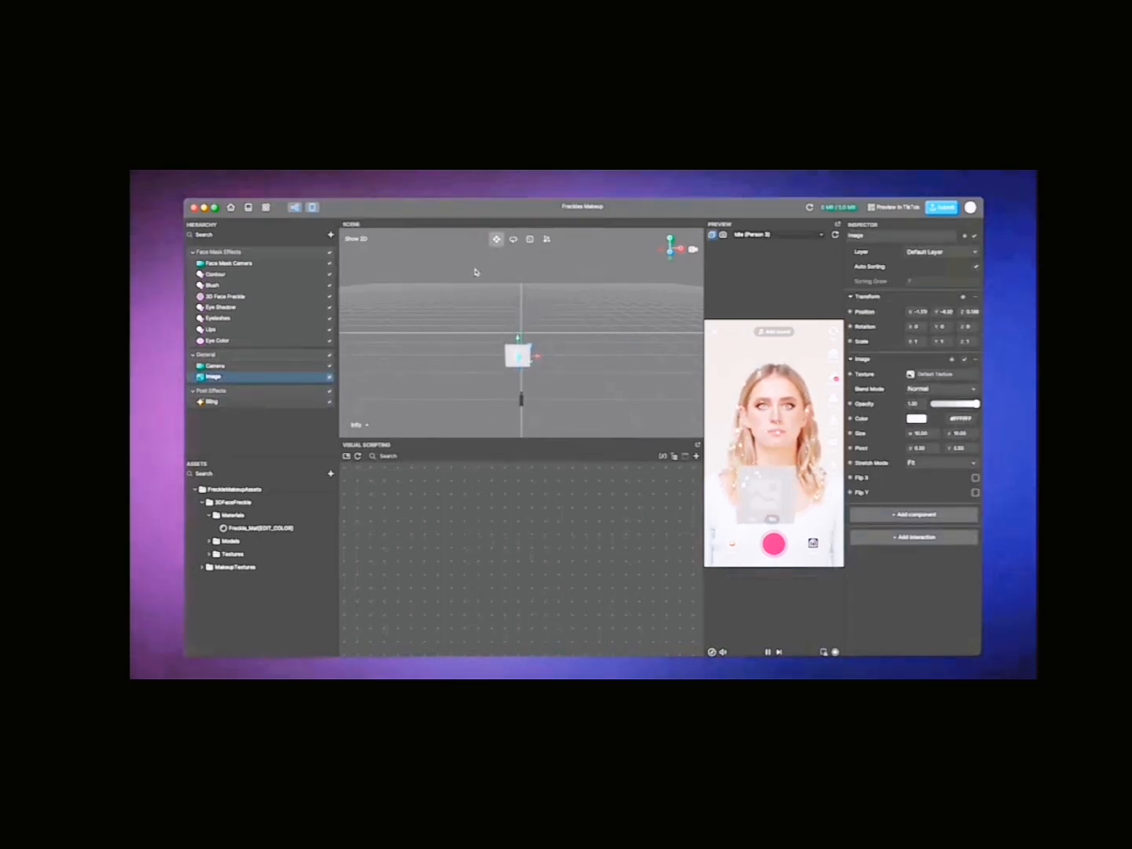
Step: Rotate the image about its vertical axis and scale it uniformly to about 0.7
{"action": "left_click", "coordinate": [513, 239]}
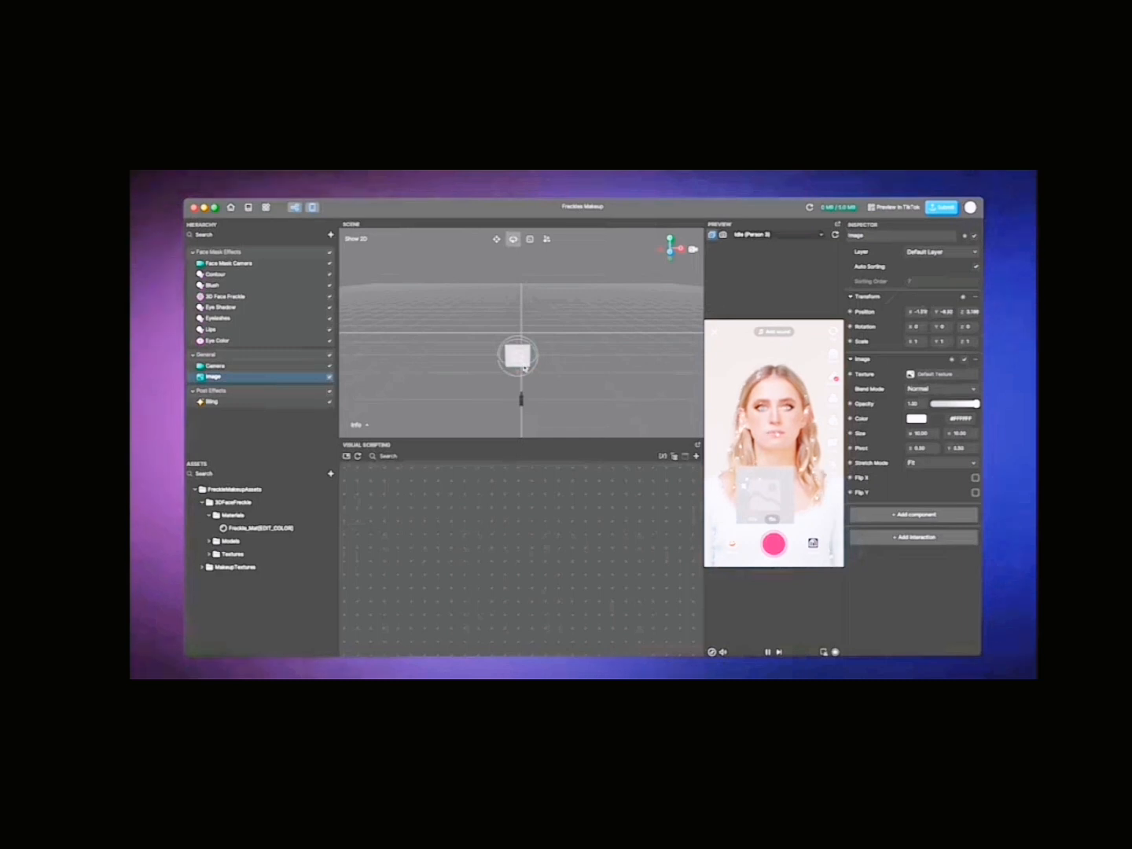
{"action": "left_click_drag", "start_coordinate": [529, 367], "coordinate": [506, 370]}
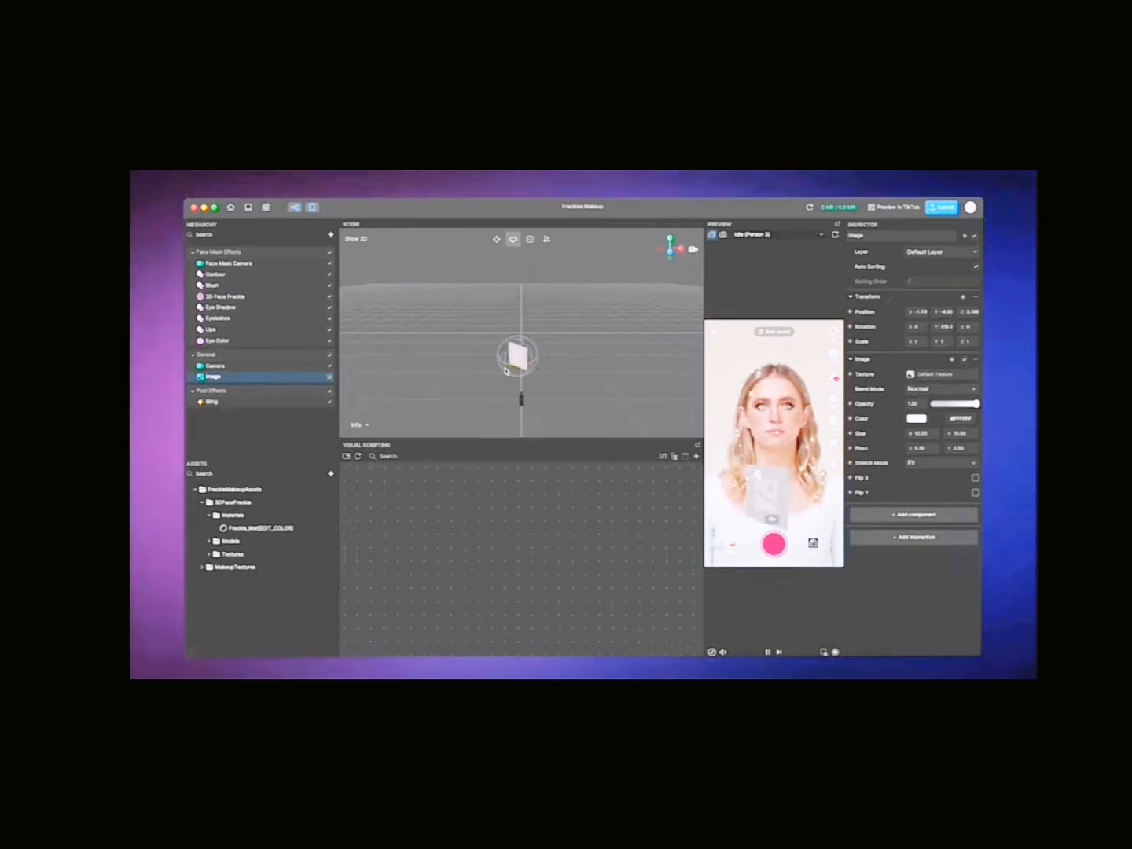
{"action": "left_click", "coordinate": [530, 238]}
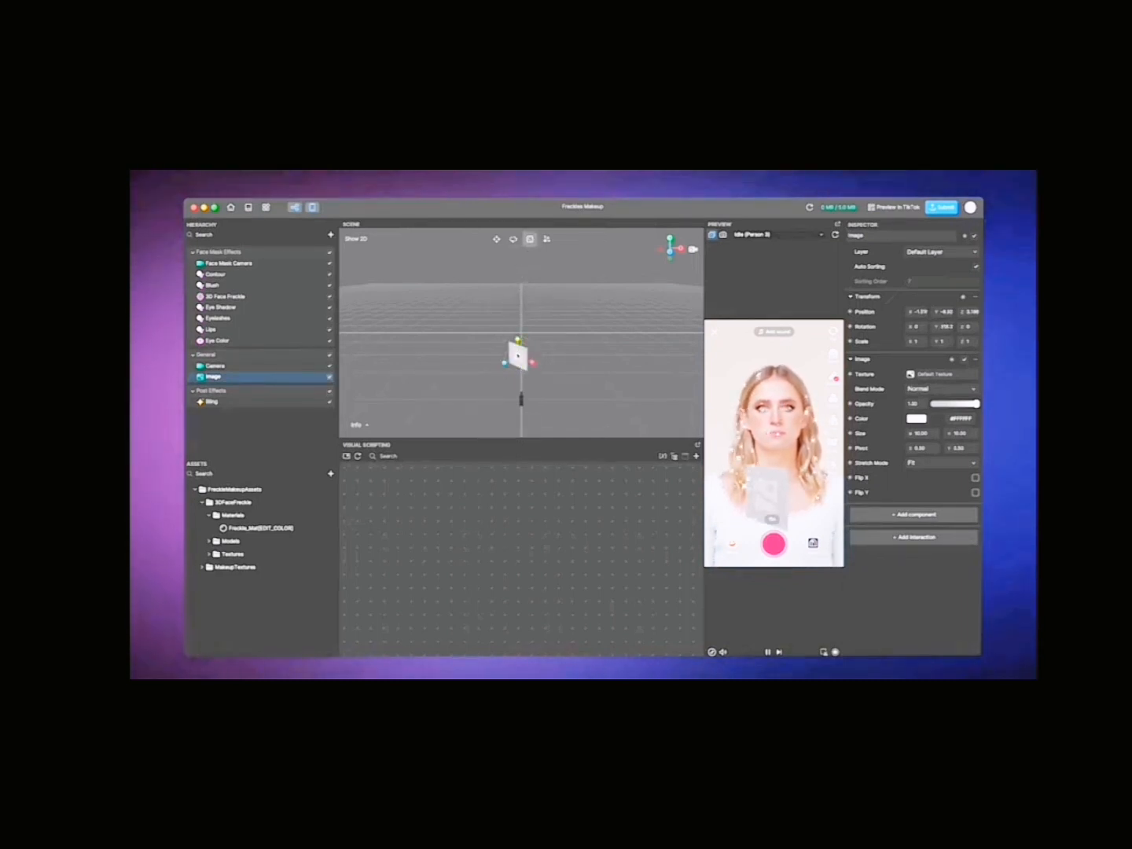
{"action": "mouse_move", "coordinate": [518, 355]}
{"action": "left_mouse_down"}
{"action": "mouse_move", "coordinate": [530, 358]}
{"action": "mouse_move", "coordinate": [516, 360]}
{"action": "left_mouse_up"}
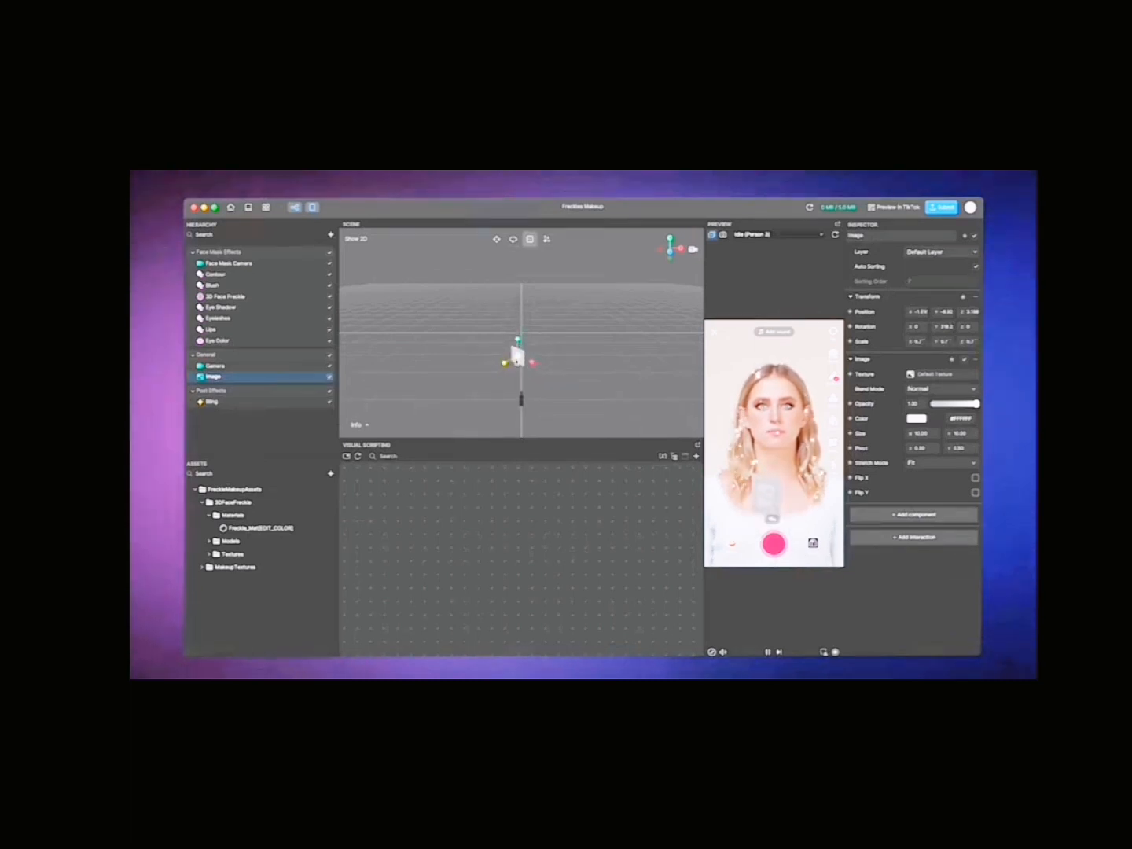
{"action": "left_click", "coordinate": [563, 333]}
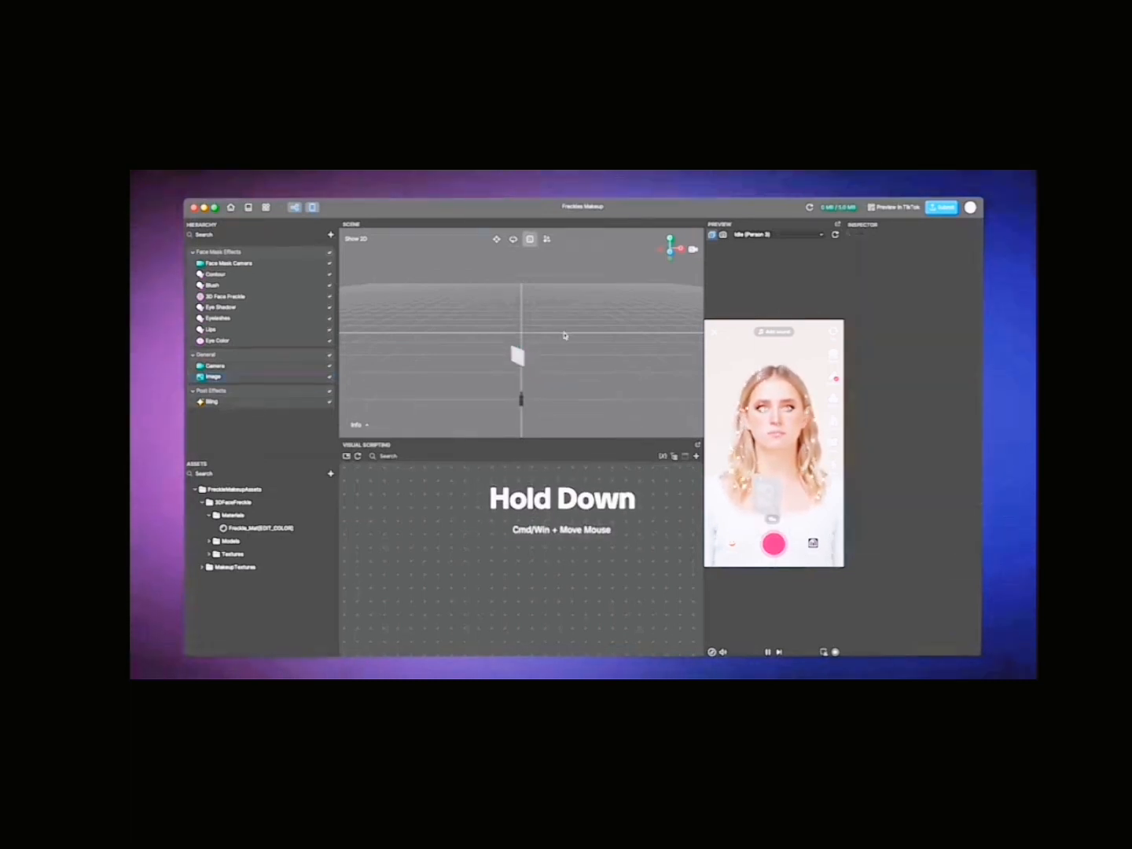
{"action": "left_click_drag", "start_coordinate": [561, 335], "coordinate": [537, 343], "text": "super"}
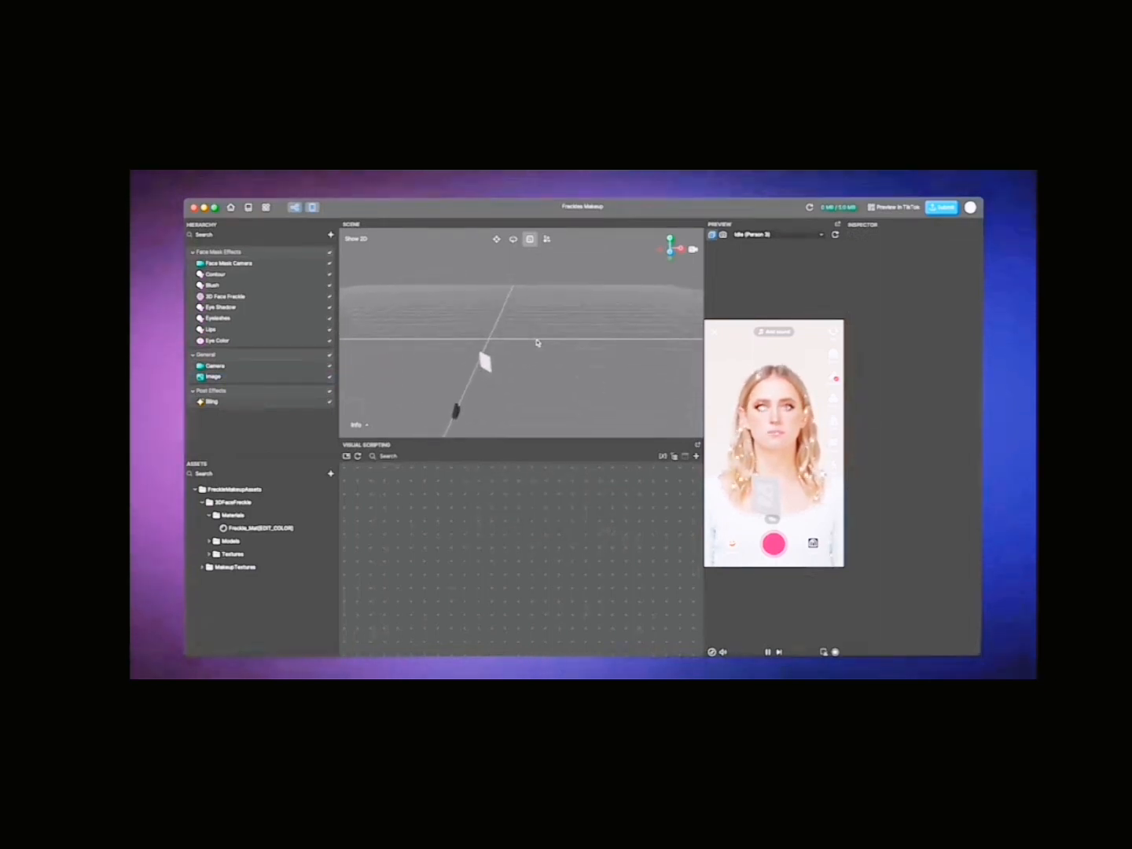
Step: Orbit the scene around the image, reset the view, and show the Eye Shadow effect's properties
{"action": "mouse_move", "coordinate": [525, 346]}
{"action": "right_mouse_down"}
{"action": "mouse_move", "coordinate": [554, 333]}
{"action": "mouse_move", "coordinate": [517, 350]}
{"action": "mouse_move", "coordinate": [488, 336]}
{"action": "mouse_move", "coordinate": [510, 335]}
{"action": "right_mouse_up"}
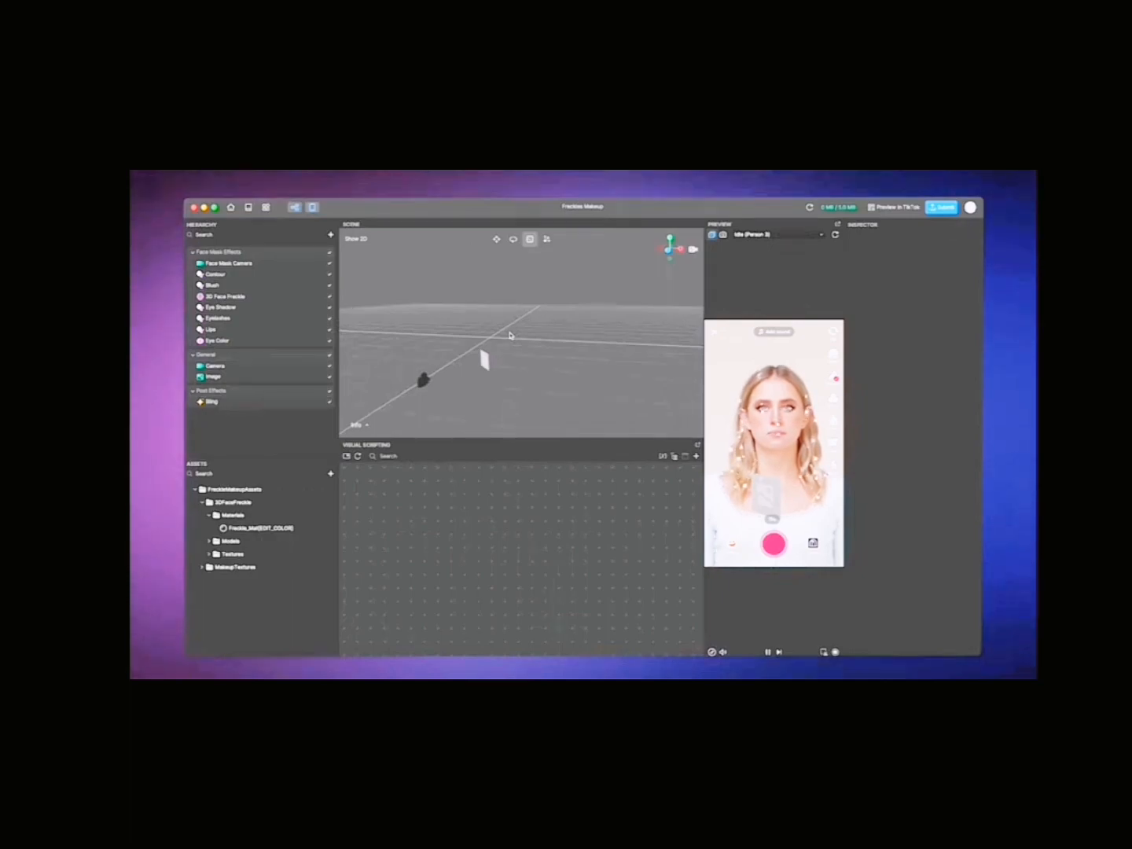
{"action": "left_click", "coordinate": [694, 249]}
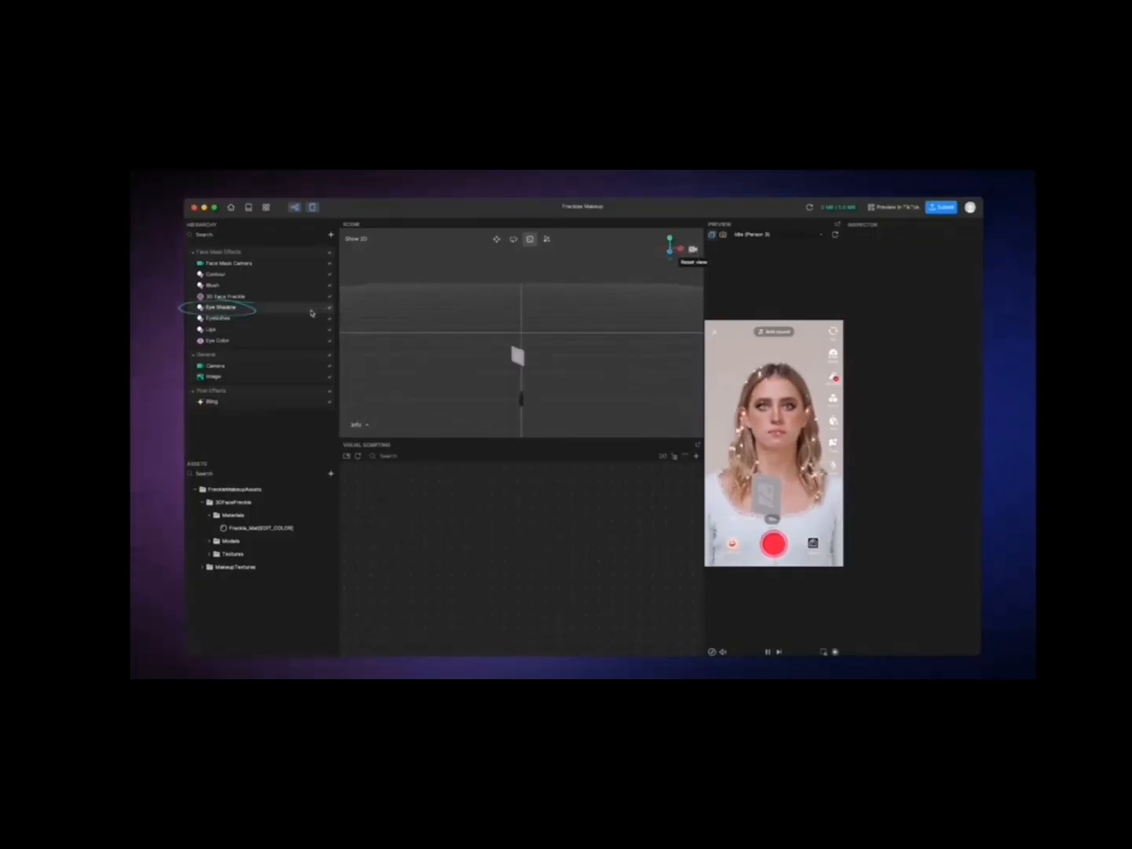
{"action": "left_click", "coordinate": [311, 313]}
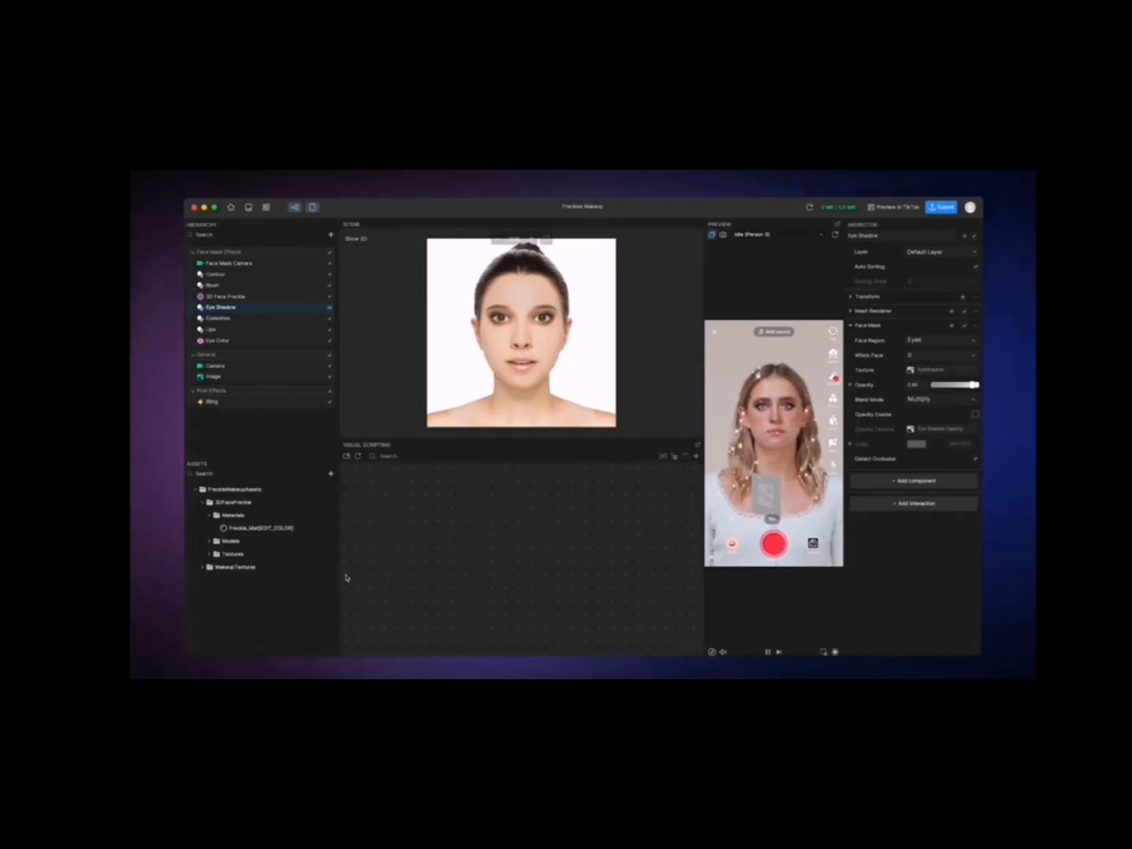
Step: Change the albedo color of the Freckle_Mat[EDIT_COLOR] material to a saturated blue
{"action": "left_click", "coordinate": [305, 529]}
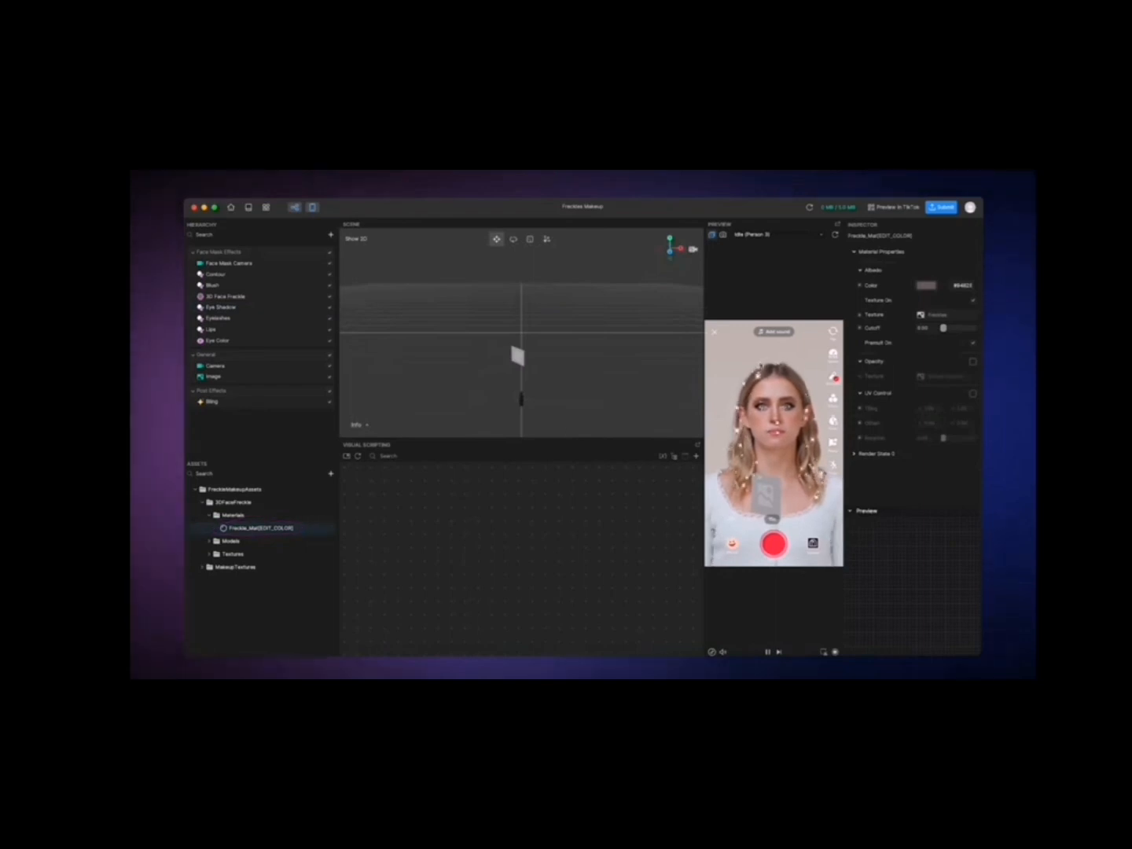
{"action": "left_click", "coordinate": [926, 287]}
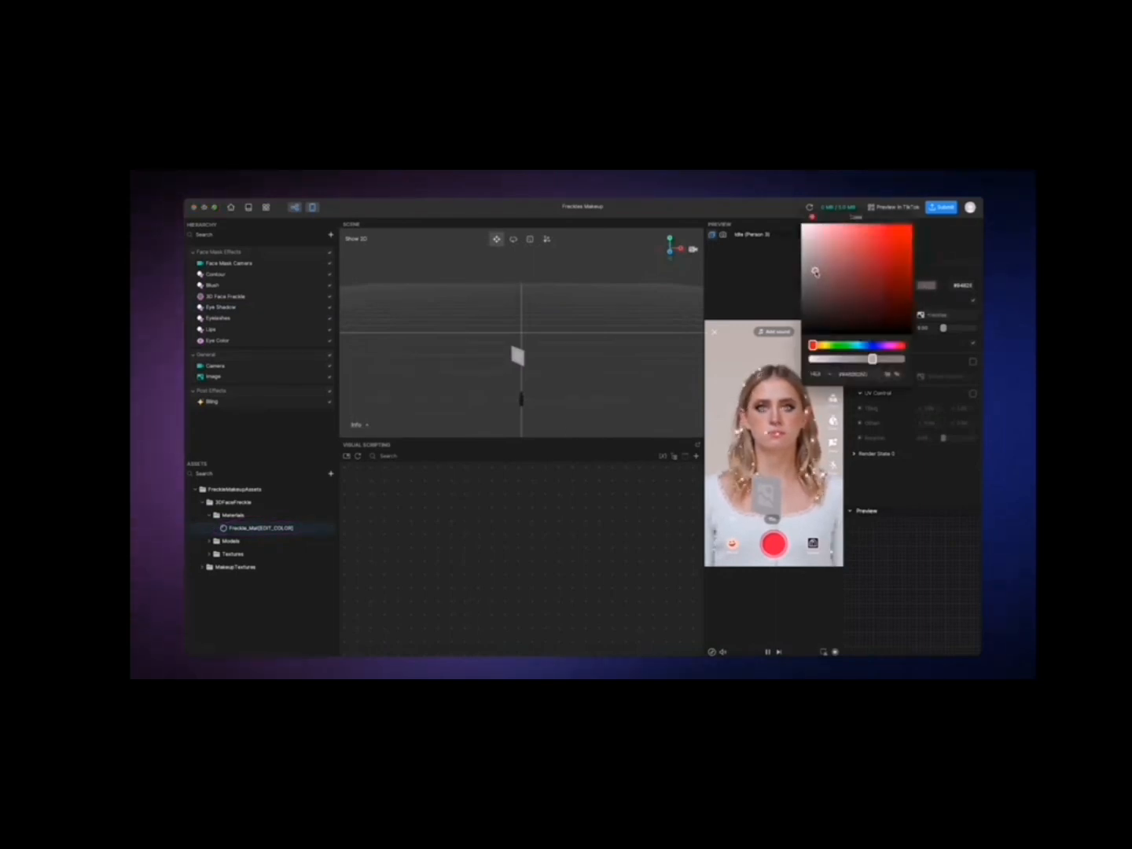
{"action": "left_click_drag", "start_coordinate": [814, 270], "coordinate": [896, 258]}
{"action": "left_click_drag", "start_coordinate": [814, 345], "coordinate": [900, 358]}
{"action": "left_click", "coordinate": [812, 219]}
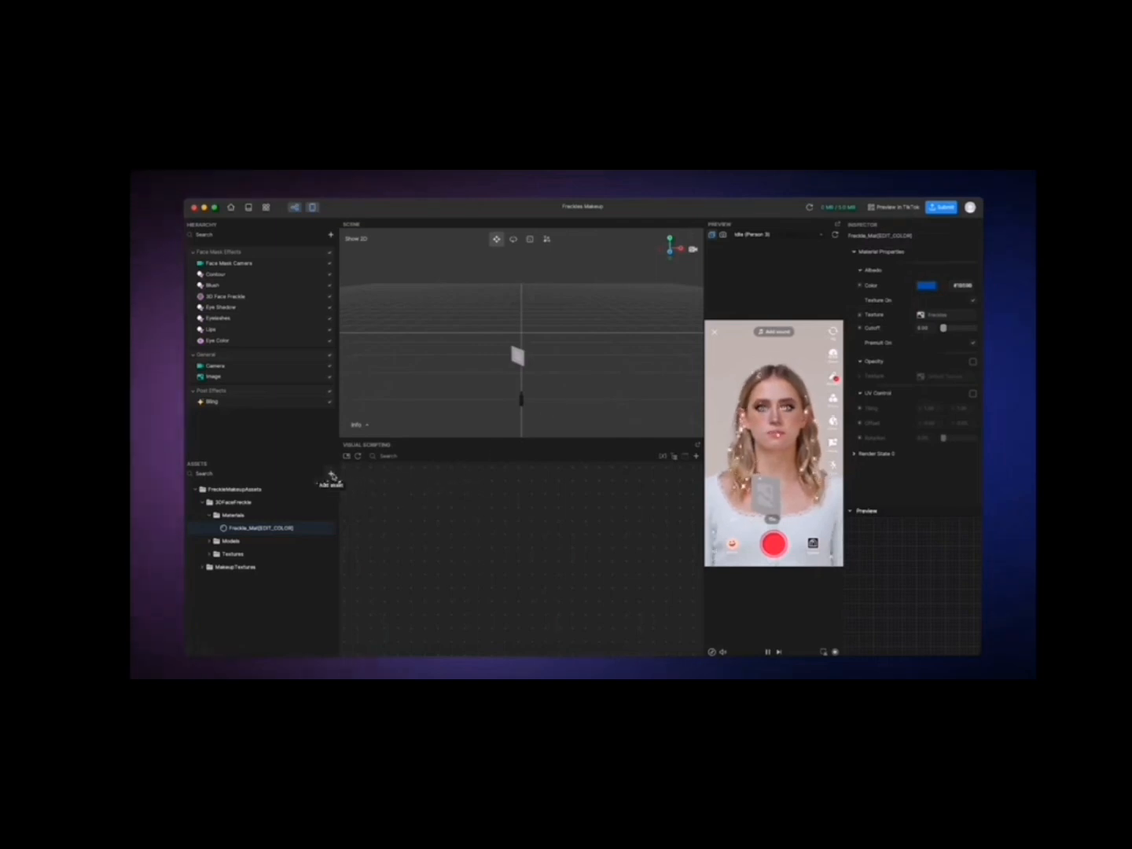
Step: Review the import options for new assets and browse the 3D models in the Asset Library
{"action": "left_click", "coordinate": [330, 473]}
{"action": "mouse_move", "coordinate": [353, 466]}
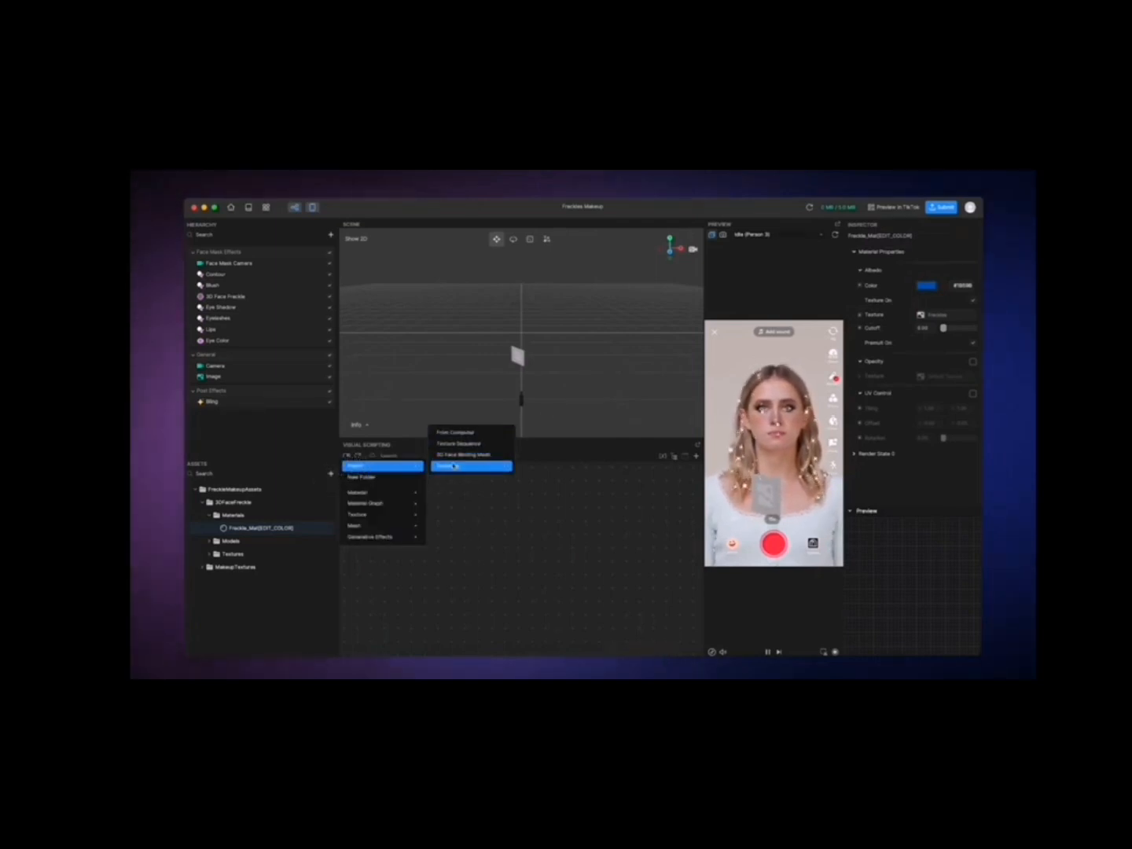
{"action": "left_click", "coordinate": [461, 488]}
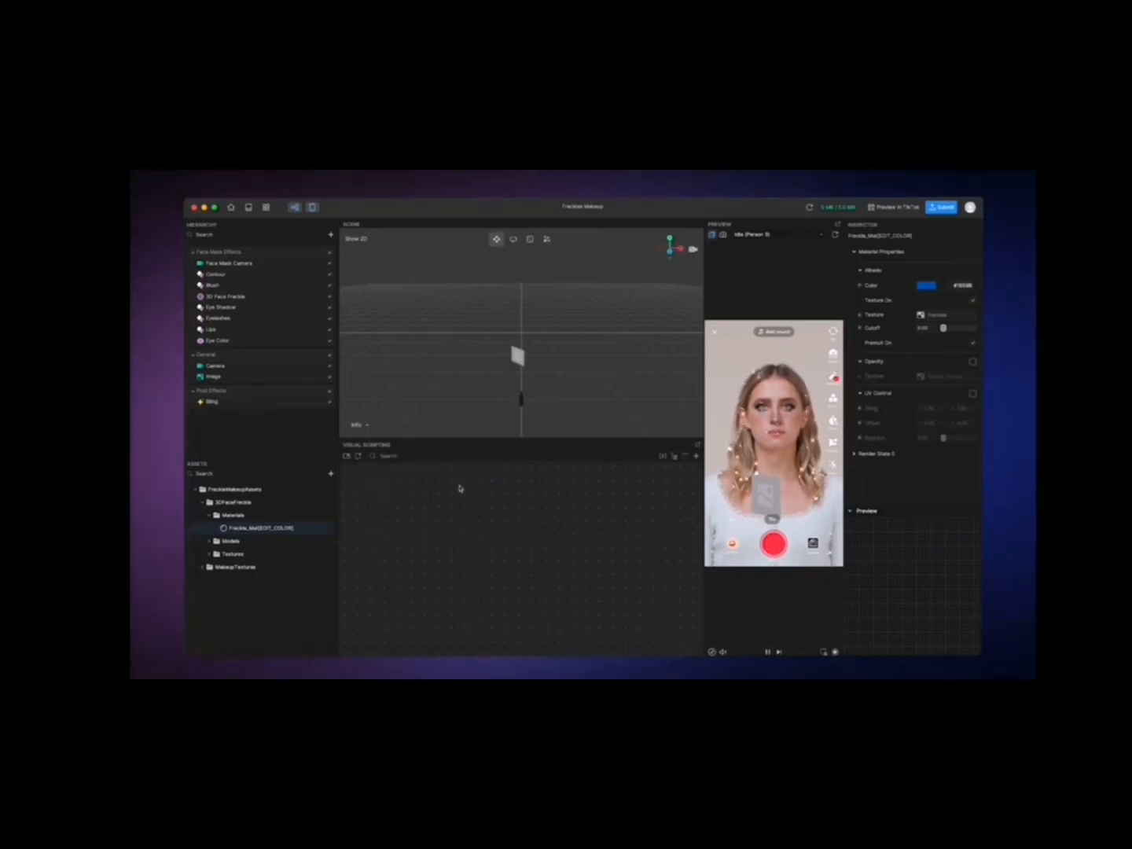
{"action": "left_click", "coordinate": [266, 207]}
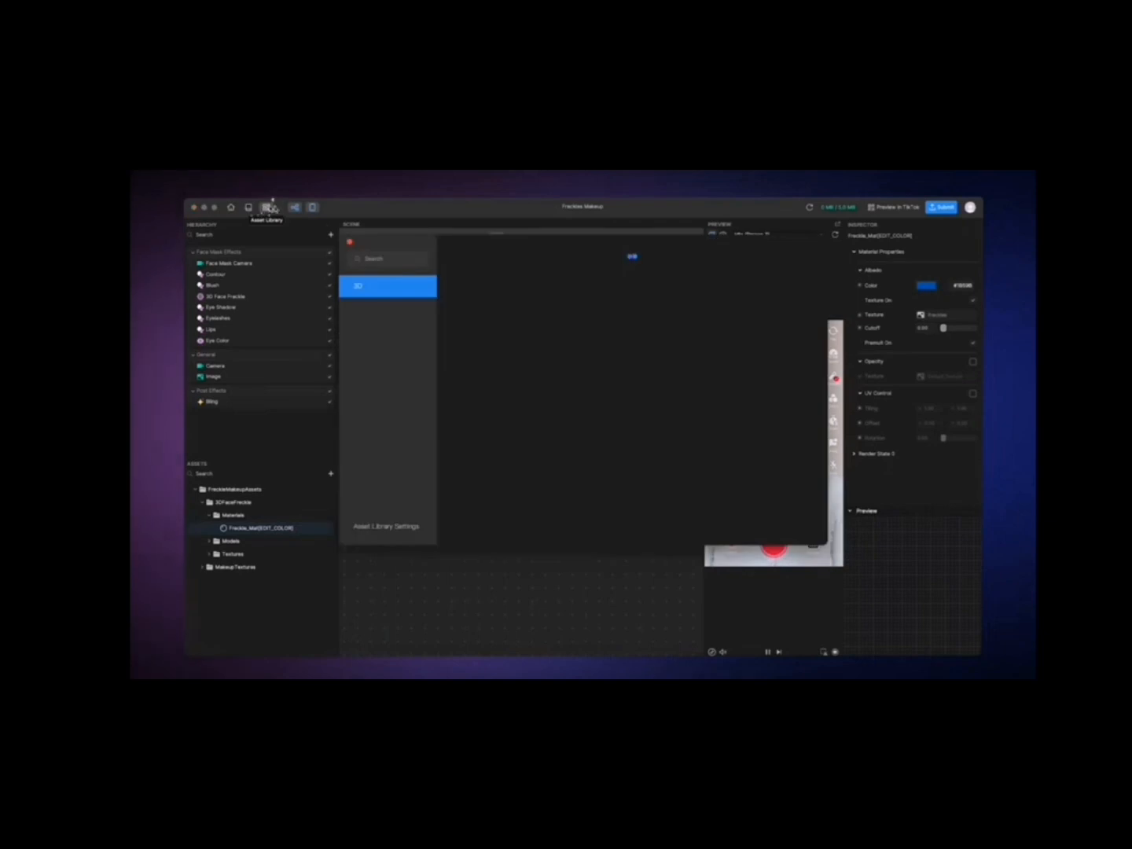
{"action": "scroll", "coordinate": [488, 331], "scroll_direction": "down", "scroll_amount": 10}
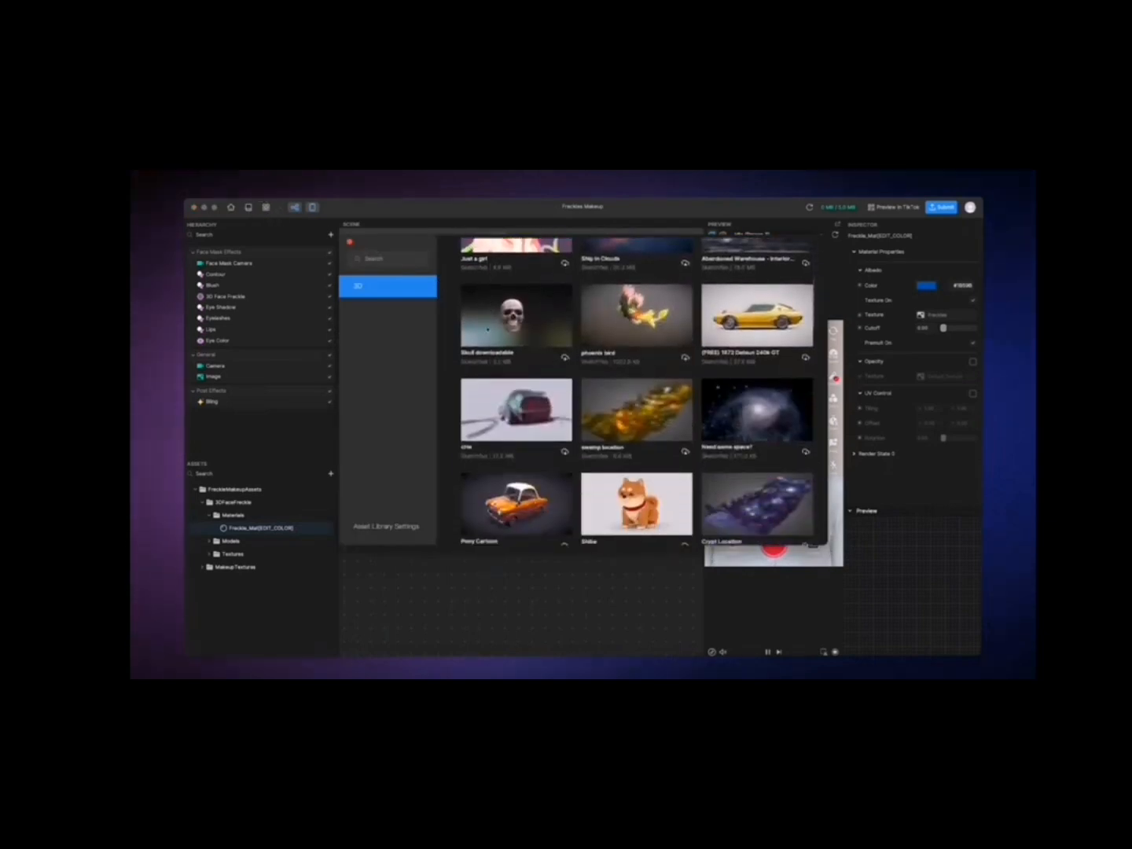
{"action": "scroll", "coordinate": [487, 330], "scroll_direction": "down", "scroll_amount": 2}
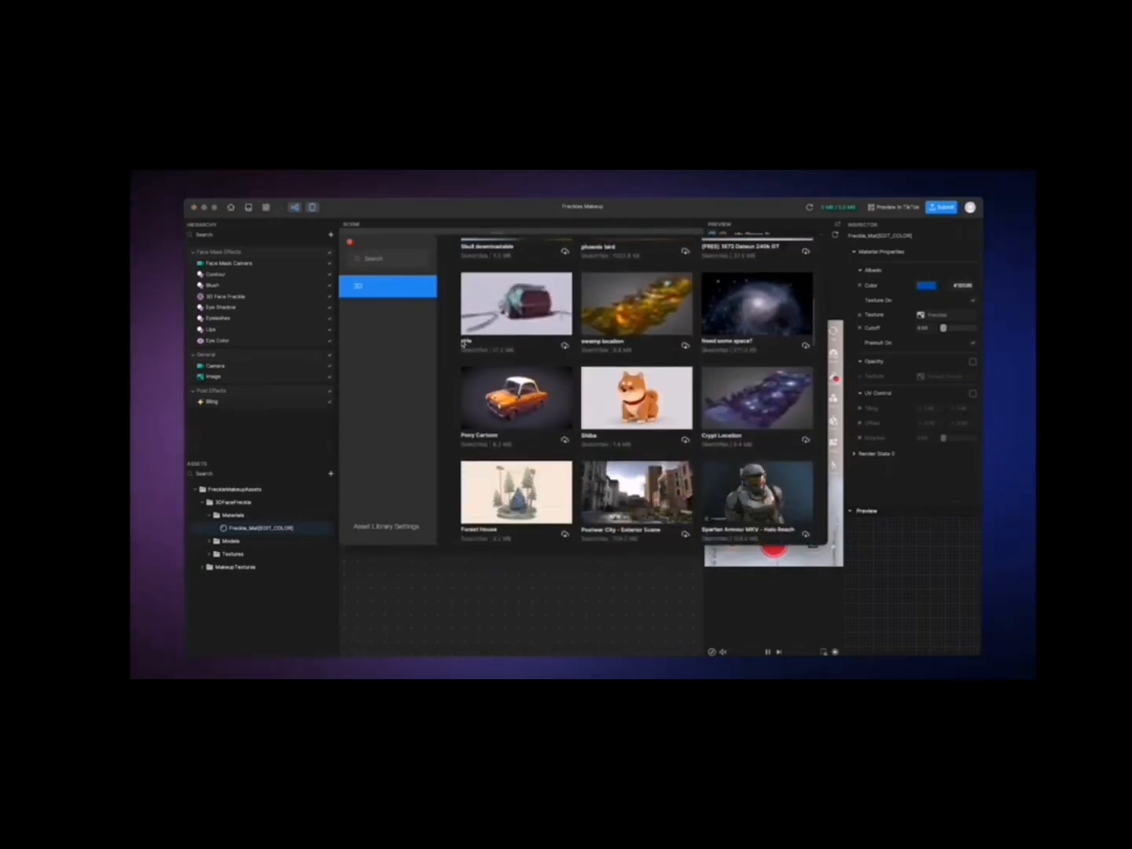
{"action": "left_click", "coordinate": [351, 242]}
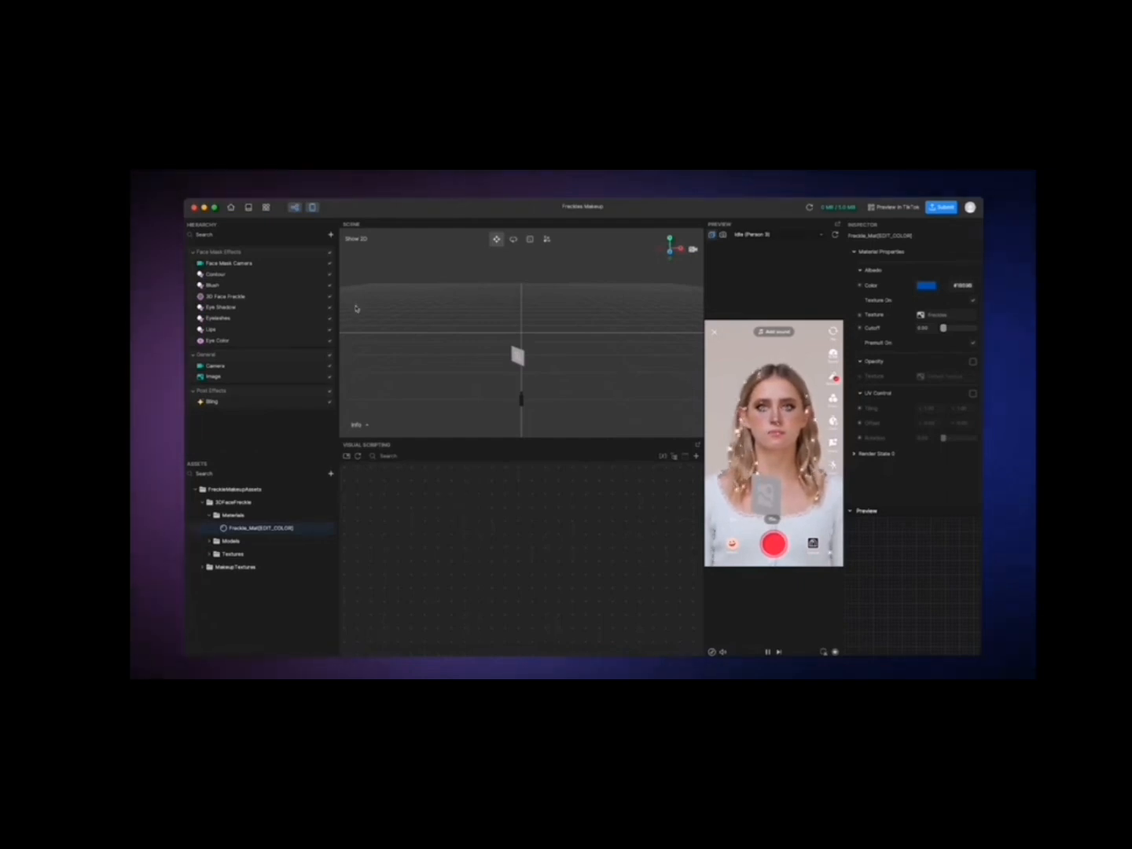
Step: Hide and restore the Visual Scripting panel, and try it as a floating window before docking it again
{"action": "left_click", "coordinate": [296, 208]}
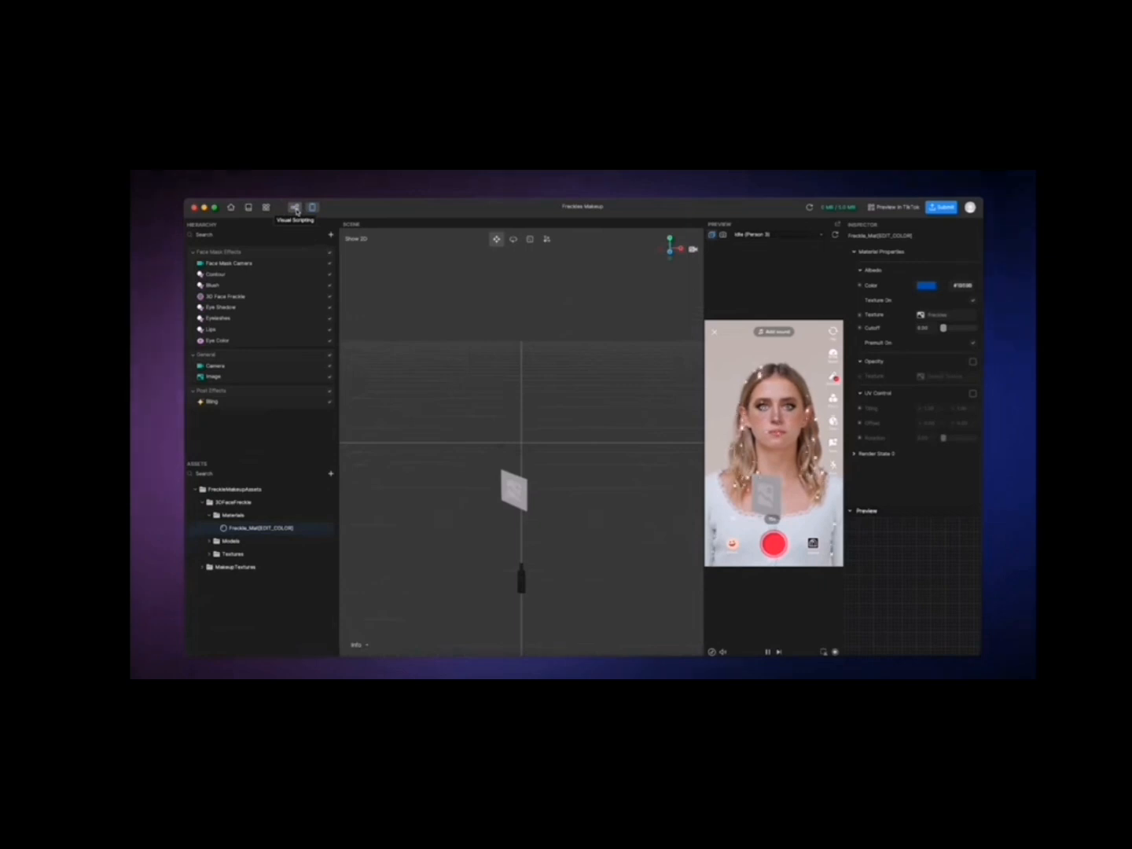
{"action": "left_click", "coordinate": [295, 208]}
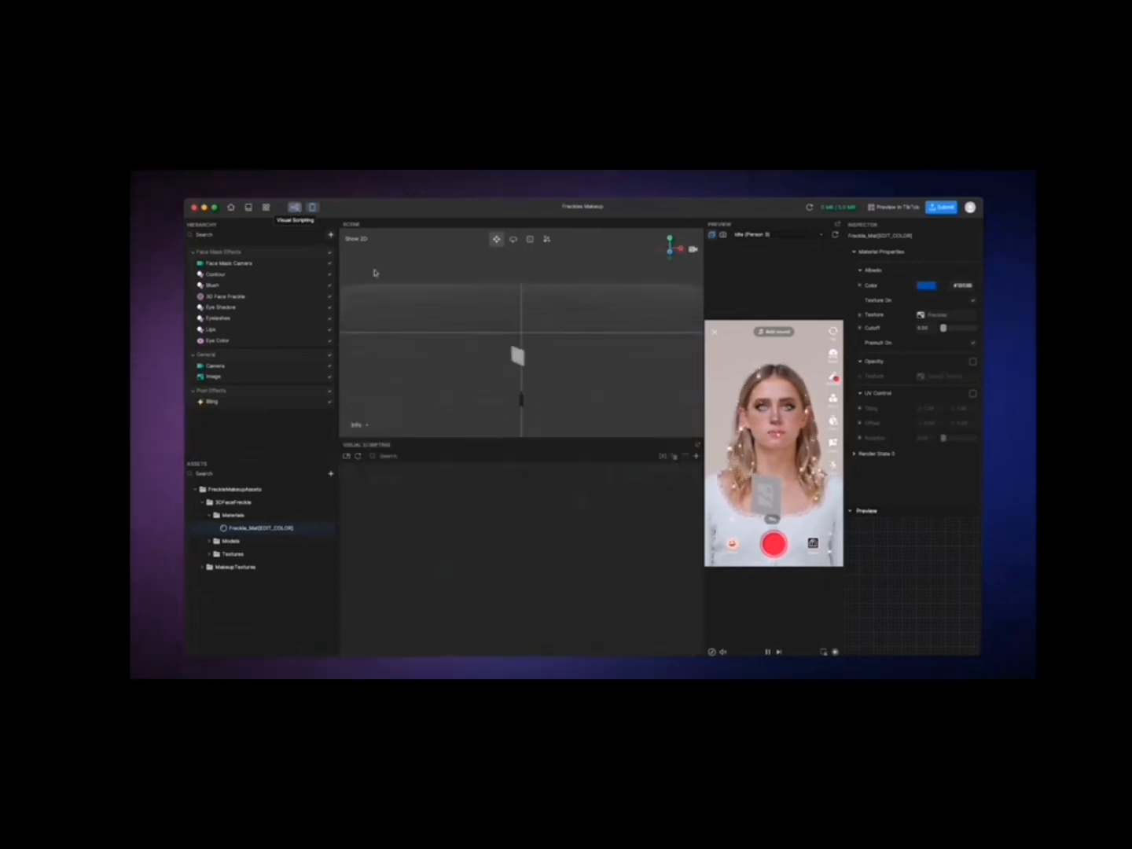
{"action": "left_click", "coordinate": [698, 454]}
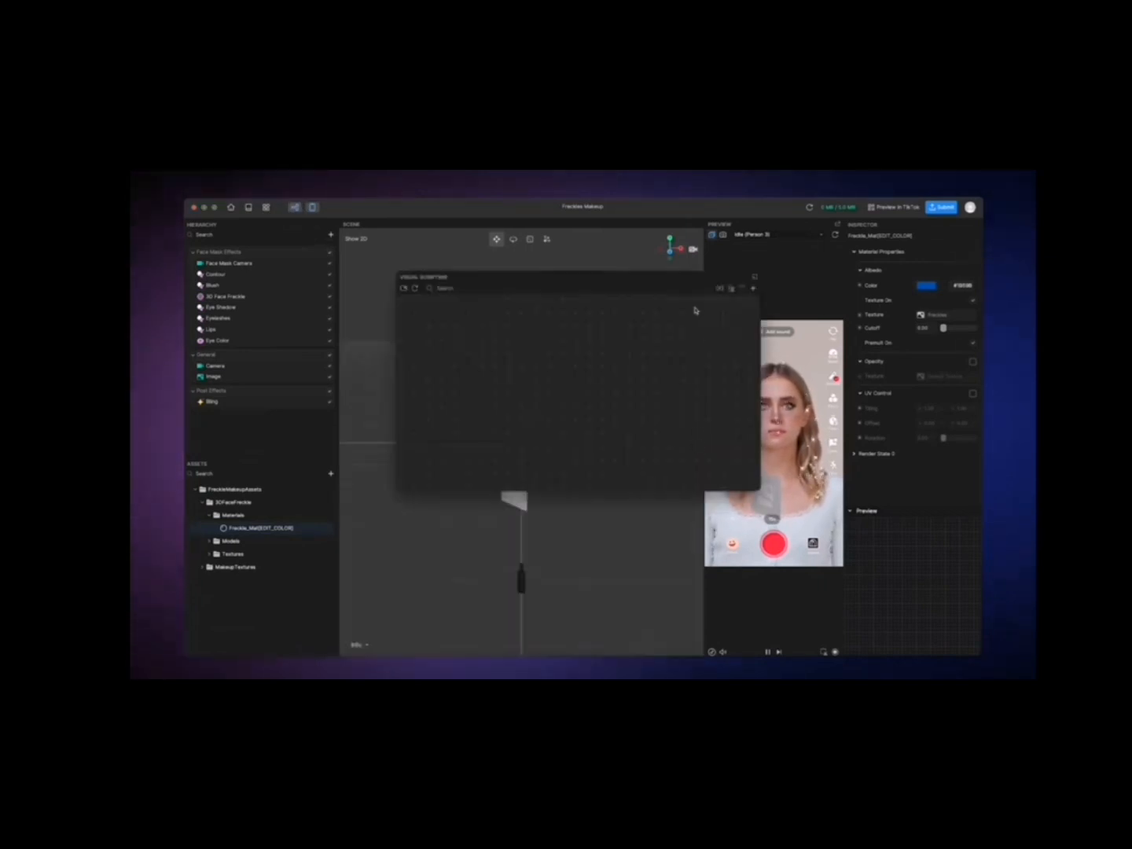
{"action": "left_click_drag", "start_coordinate": [689, 284], "coordinate": [659, 323]}
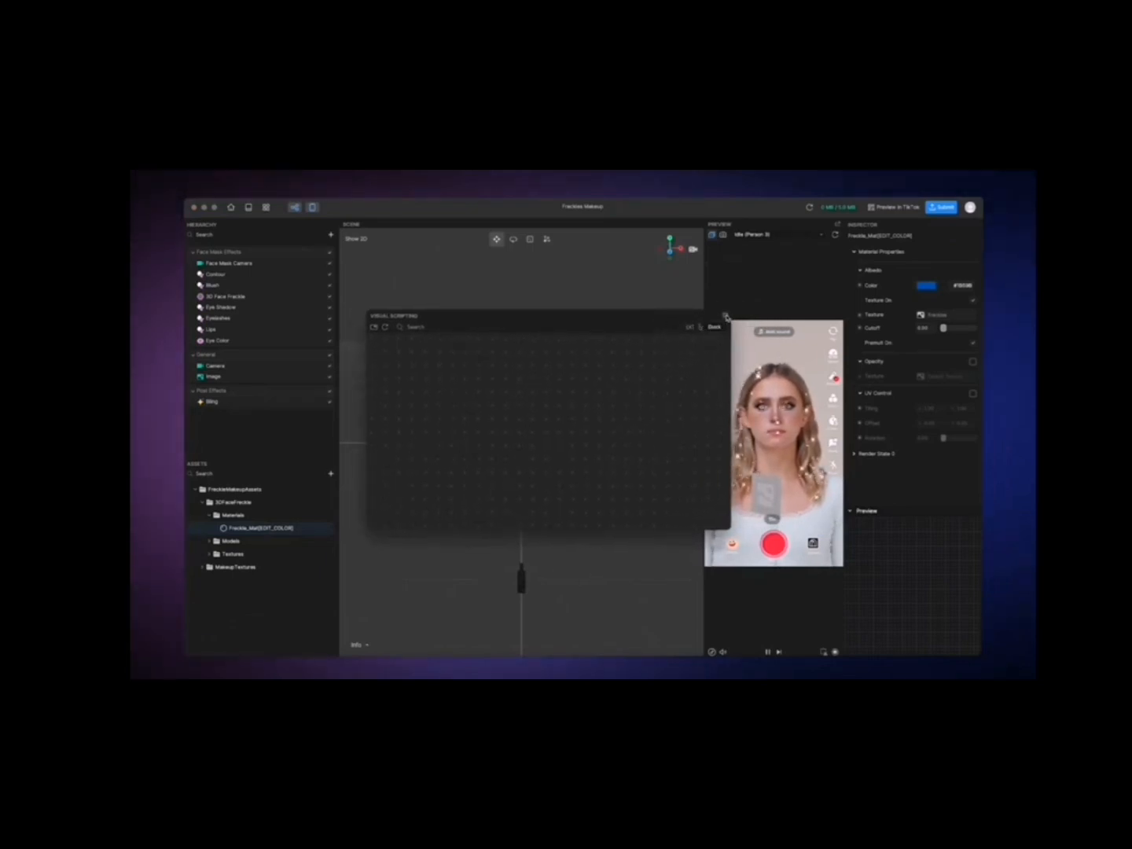
{"action": "left_click", "coordinate": [725, 316]}
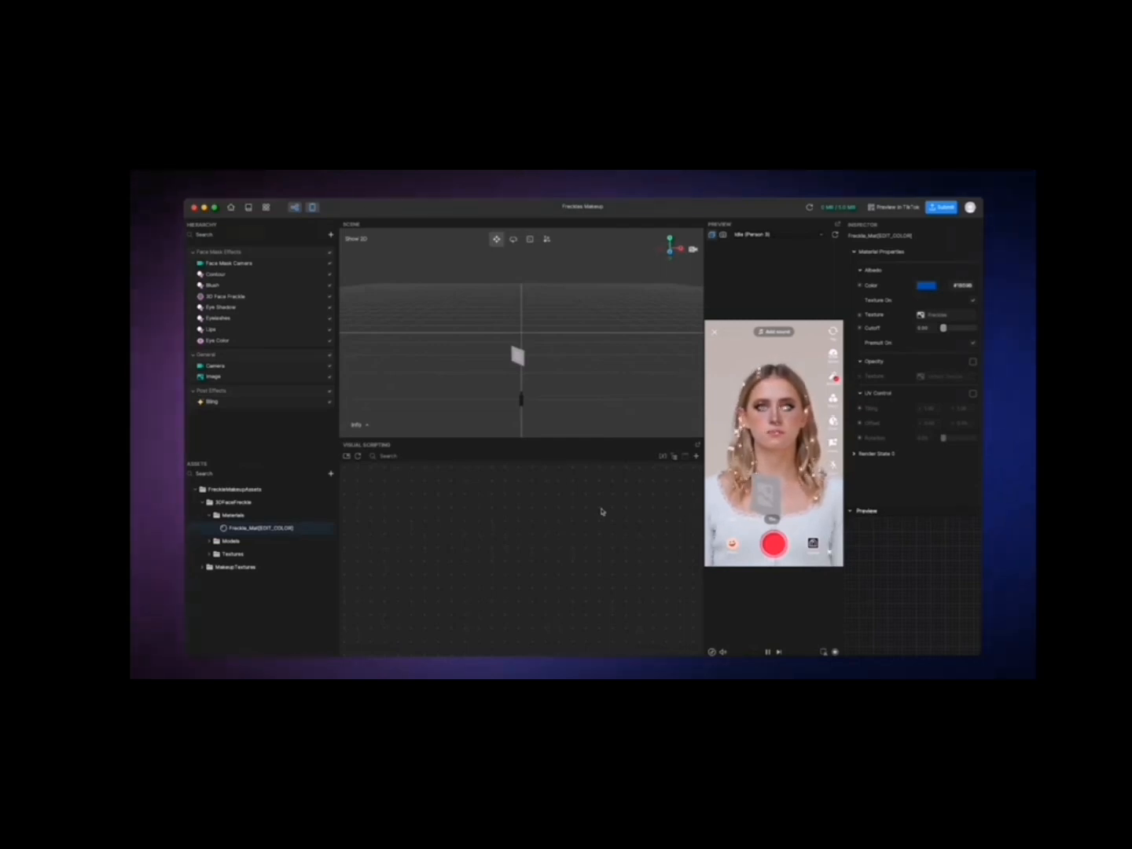
Step: Add a Tap Screen to Toggle Visibility interaction to the Bling effect and start Preview in TikTok
{"action": "left_click", "coordinate": [301, 404]}
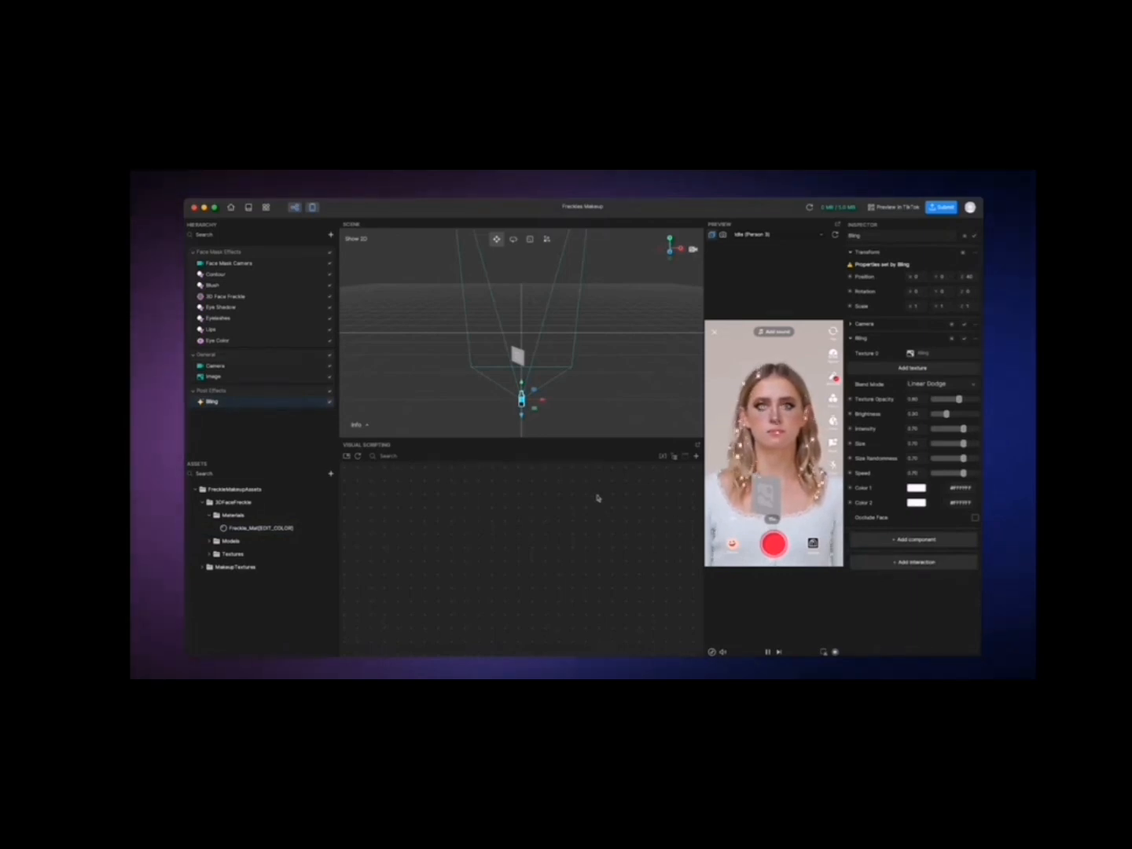
{"action": "left_click", "coordinate": [908, 563]}
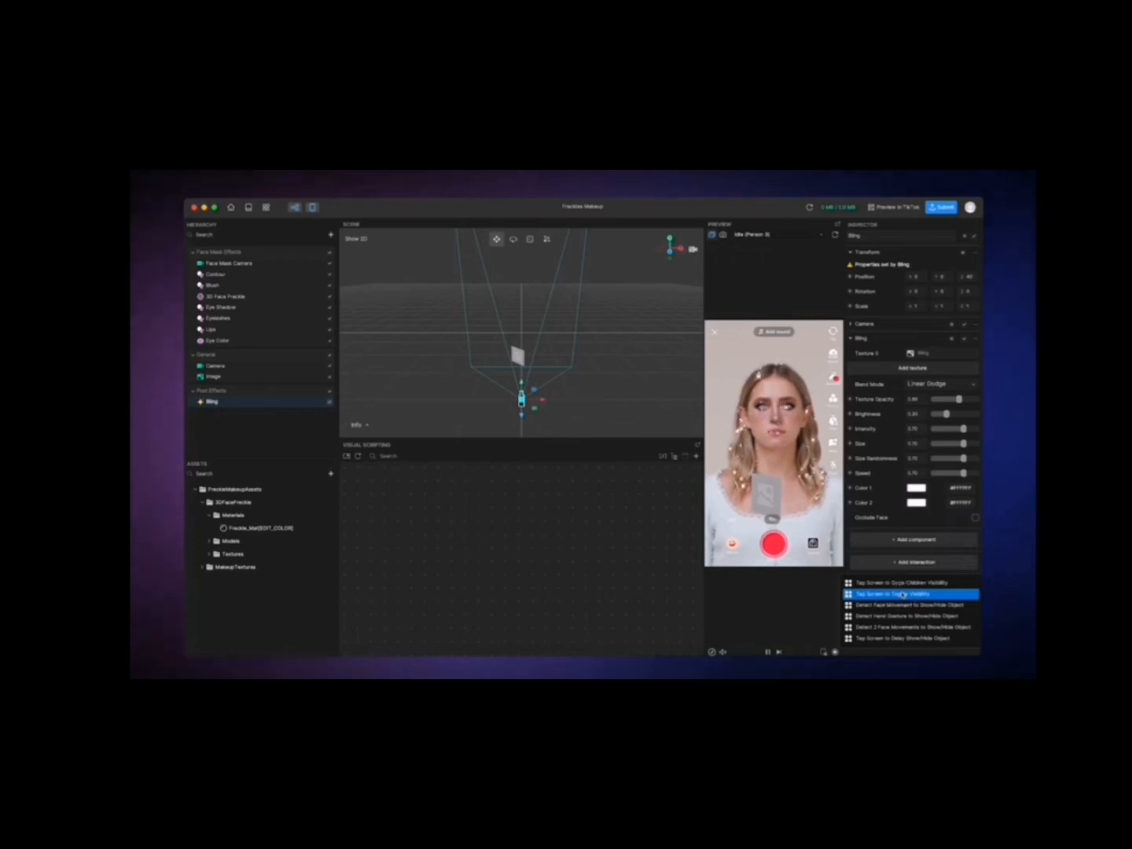
{"action": "left_click", "coordinate": [903, 595]}
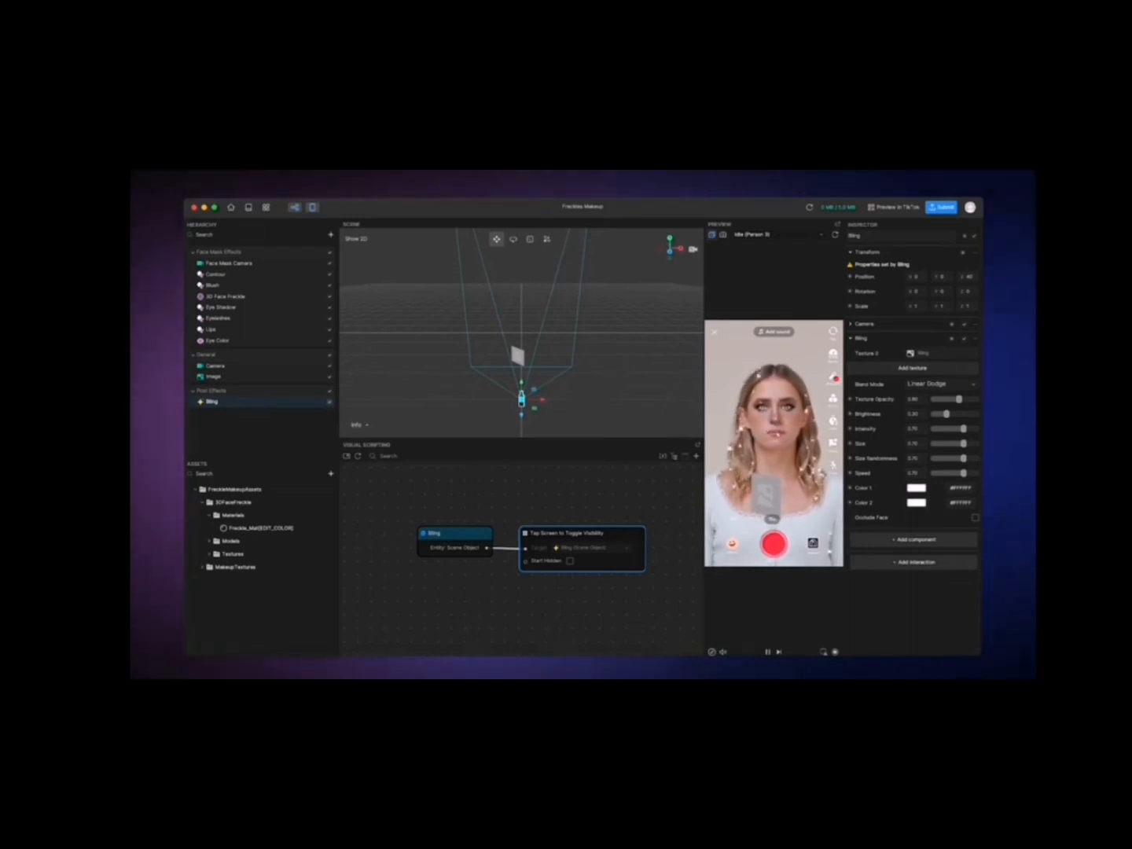
{"action": "left_click", "coordinate": [896, 209]}
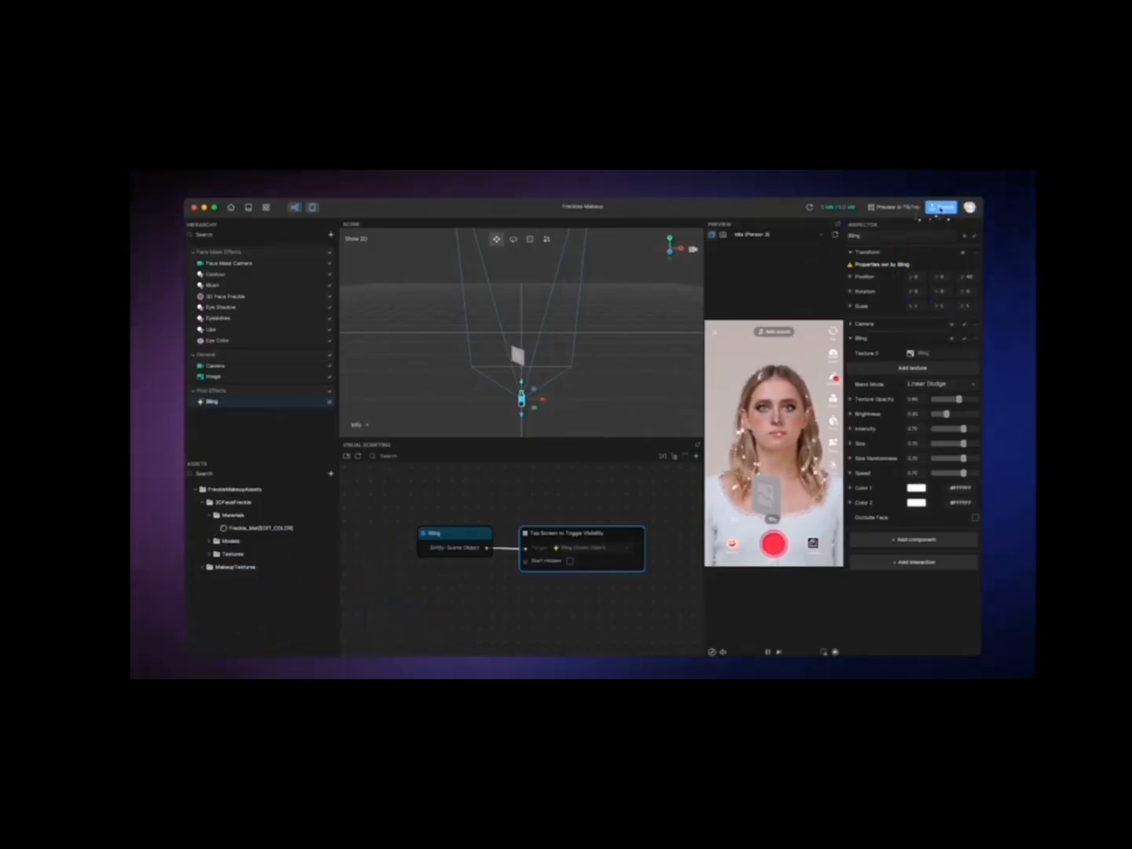
Step: Set eye_thumbnail.png as the submission thumbnail and upload the effect under the name Sparkly Freckles Makeup
{"action": "left_click", "coordinate": [940, 207]}
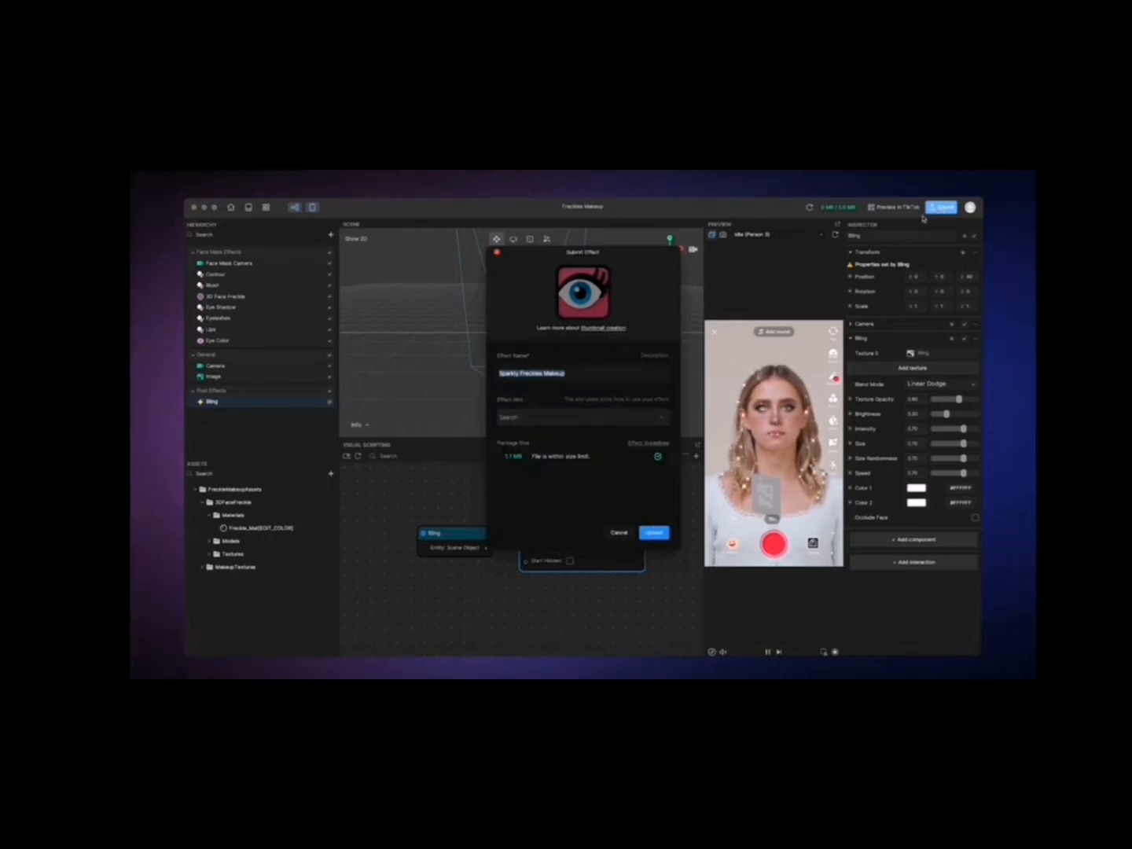
{"action": "left_click", "coordinate": [582, 294]}
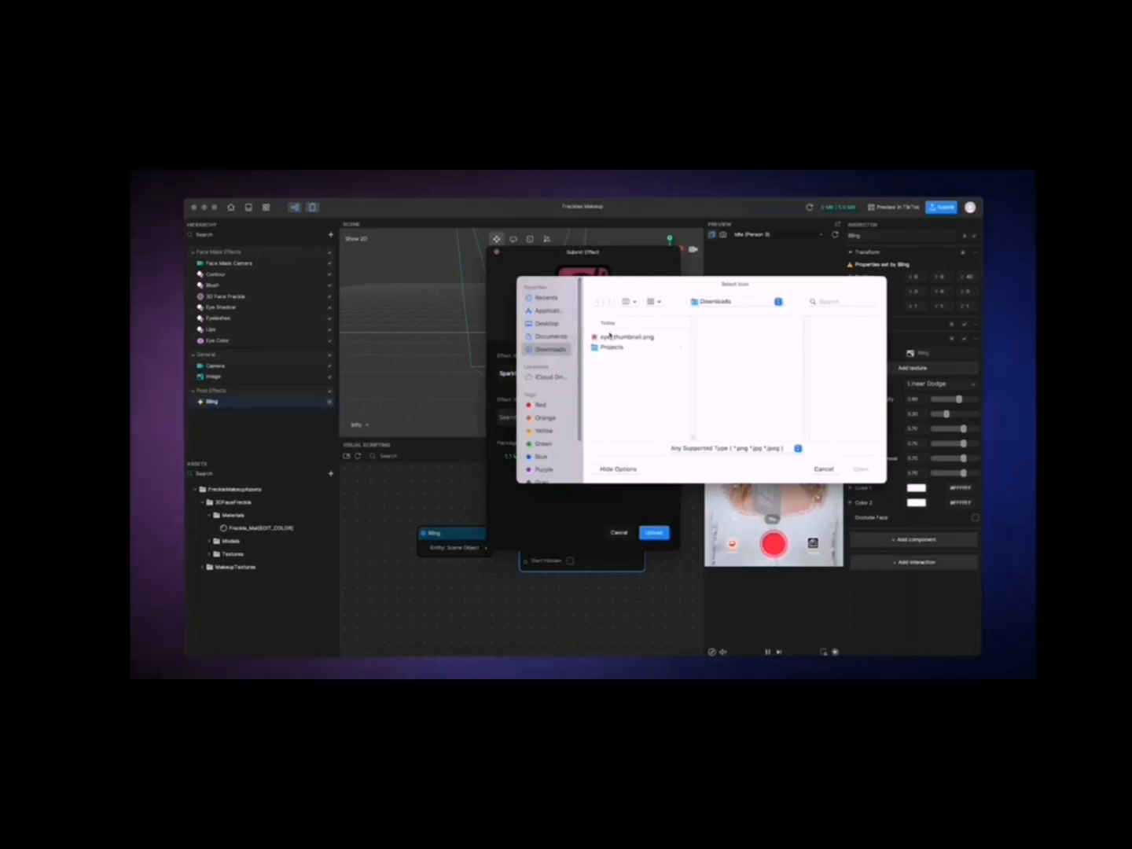
{"action": "left_click", "coordinate": [611, 338]}
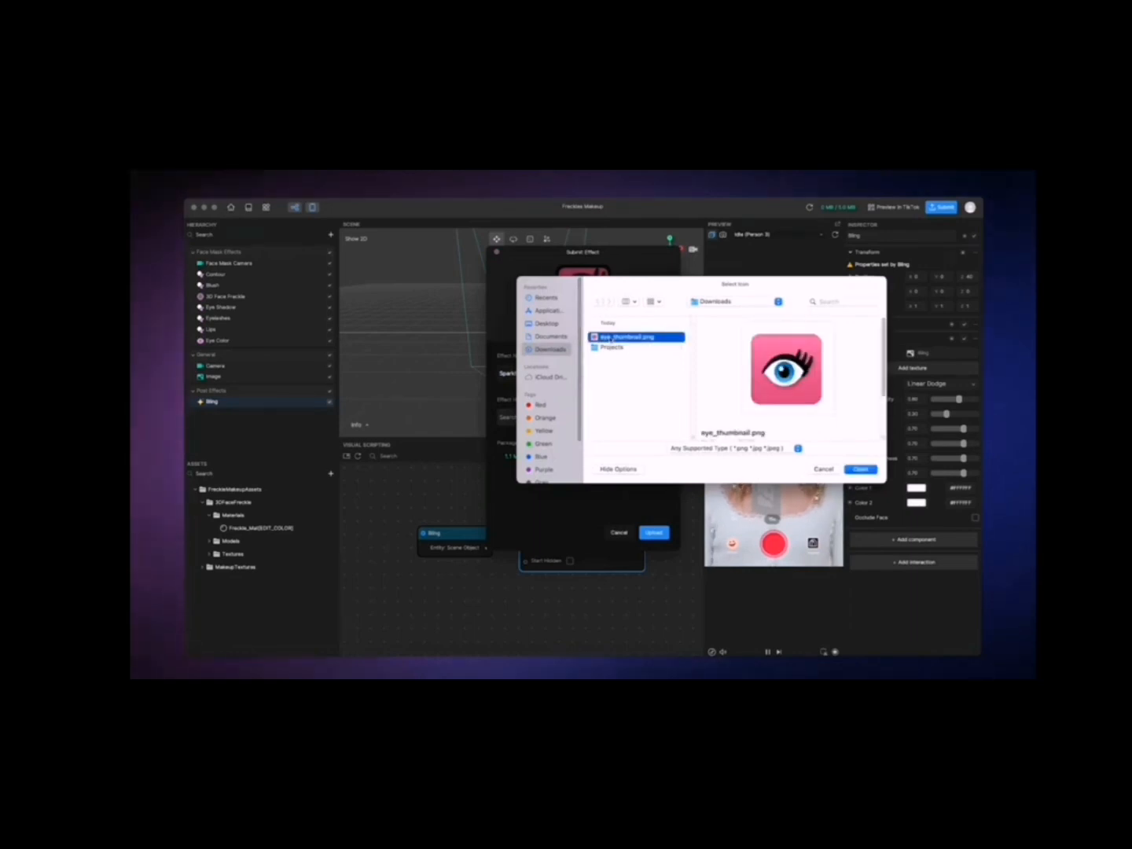
{"action": "left_click", "coordinate": [860, 469]}
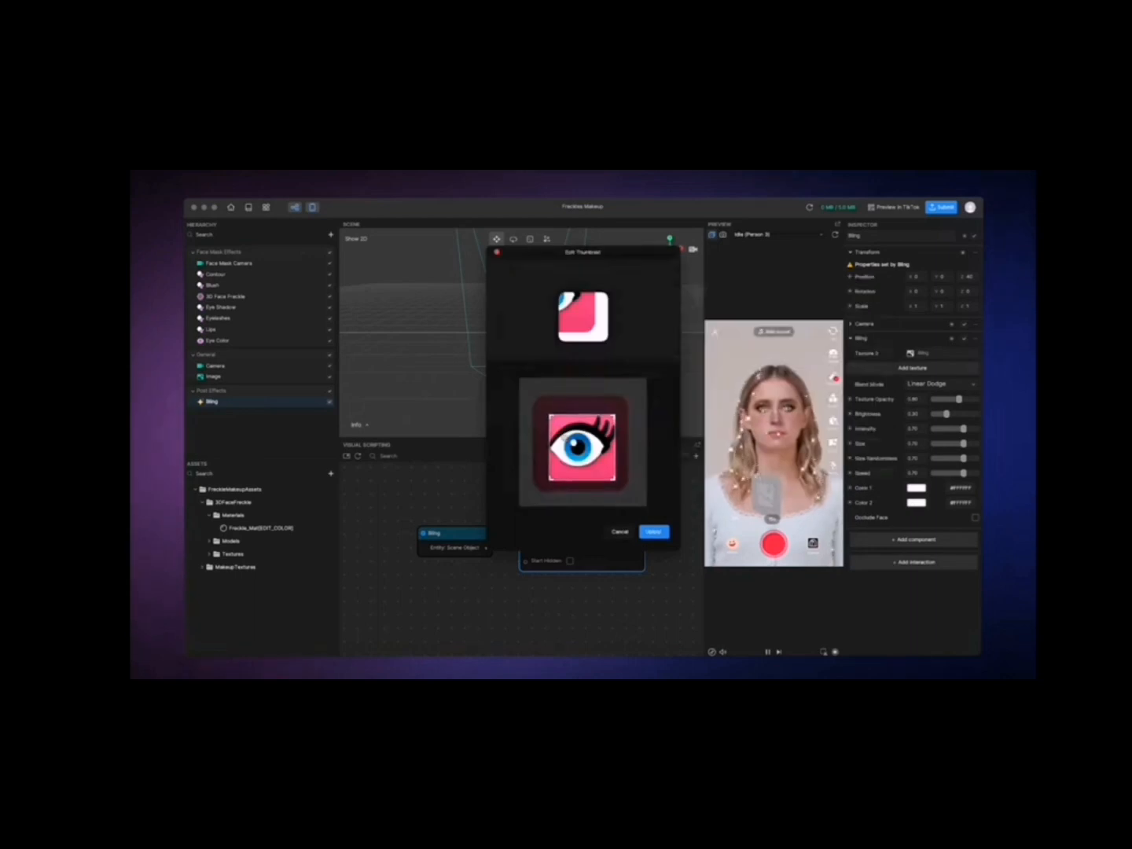
{"action": "left_click", "coordinate": [652, 532]}
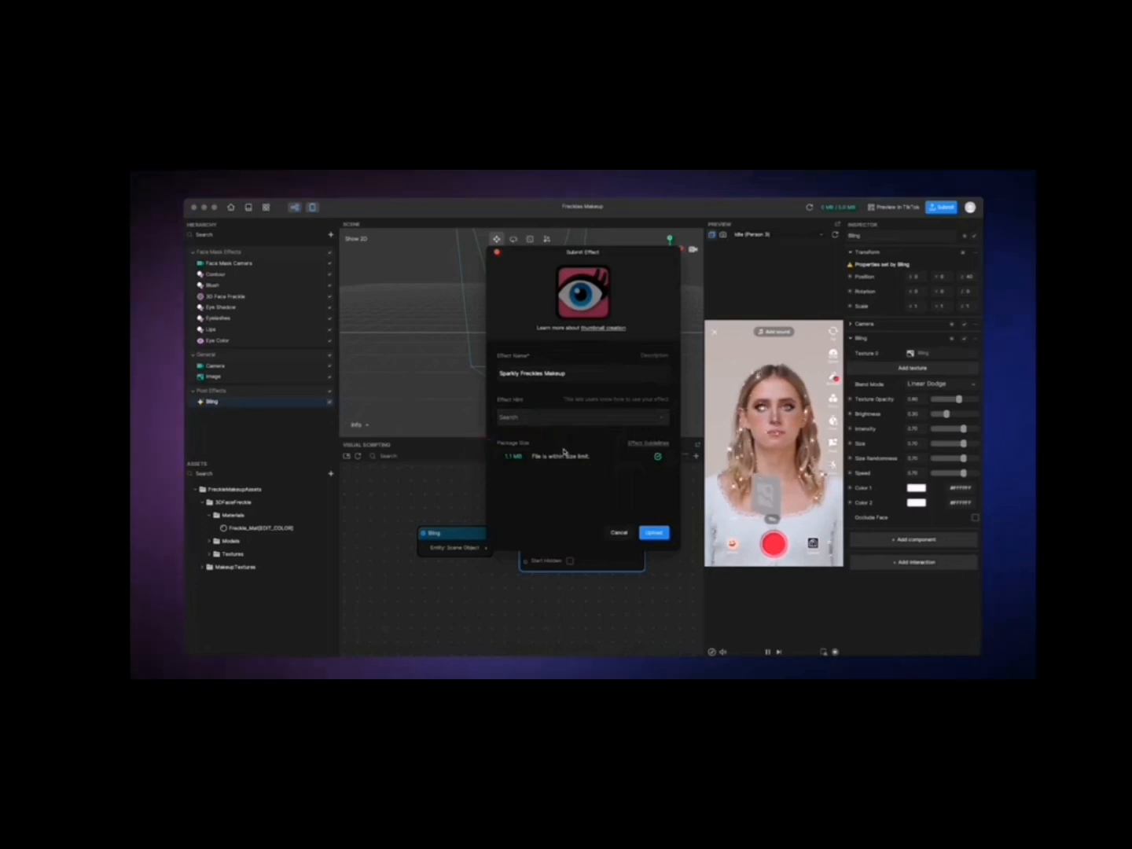
{"action": "left_click", "coordinate": [651, 533]}
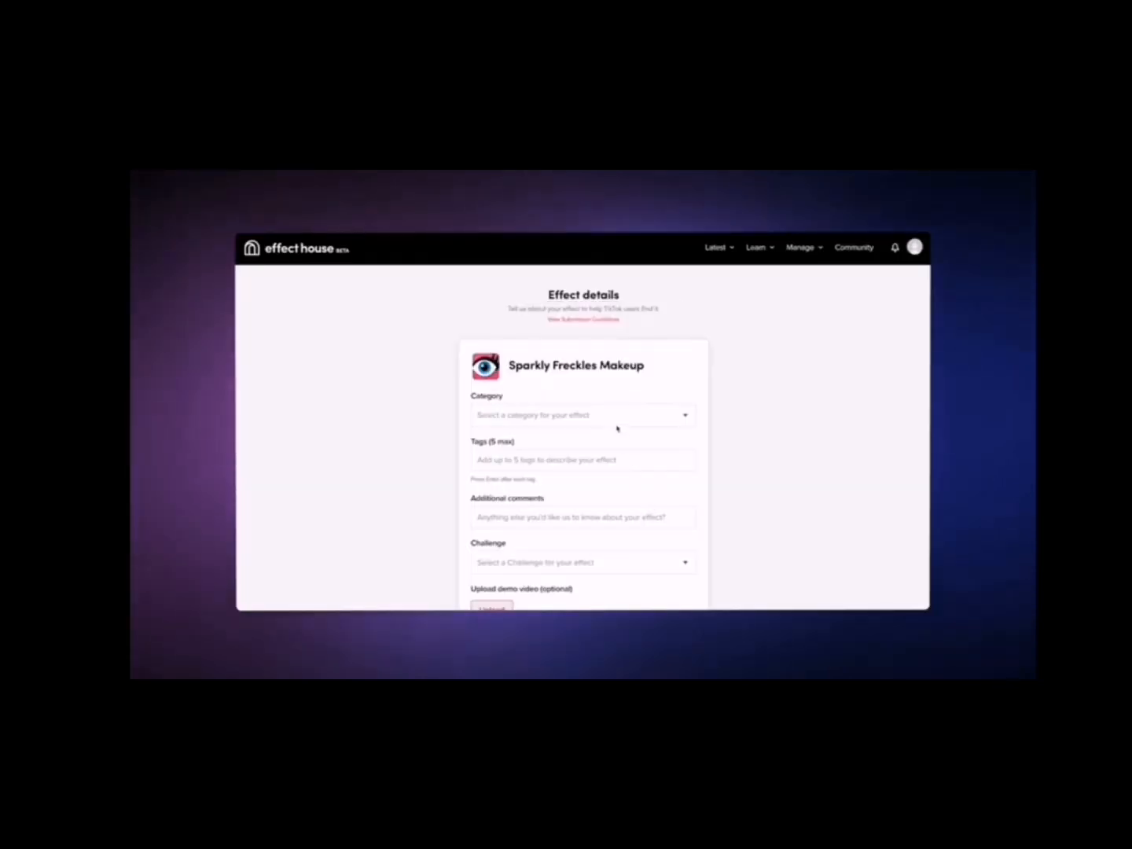
Step: In the effect details form, set the category to Beauty and add the tag sparkle
{"action": "left_click", "coordinate": [617, 417]}
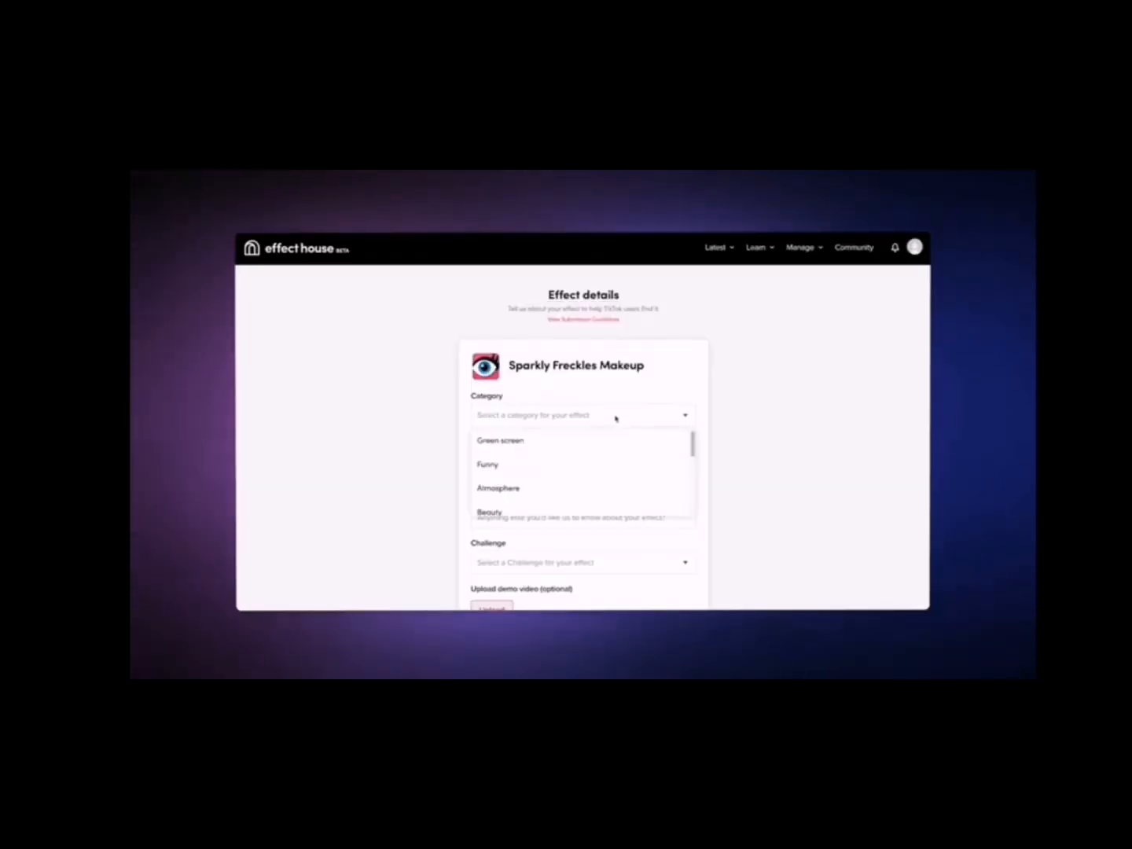
{"action": "scroll", "coordinate": [604, 484], "scroll_direction": "down", "scroll_amount": 1}
{"action": "left_click", "coordinate": [600, 494]}
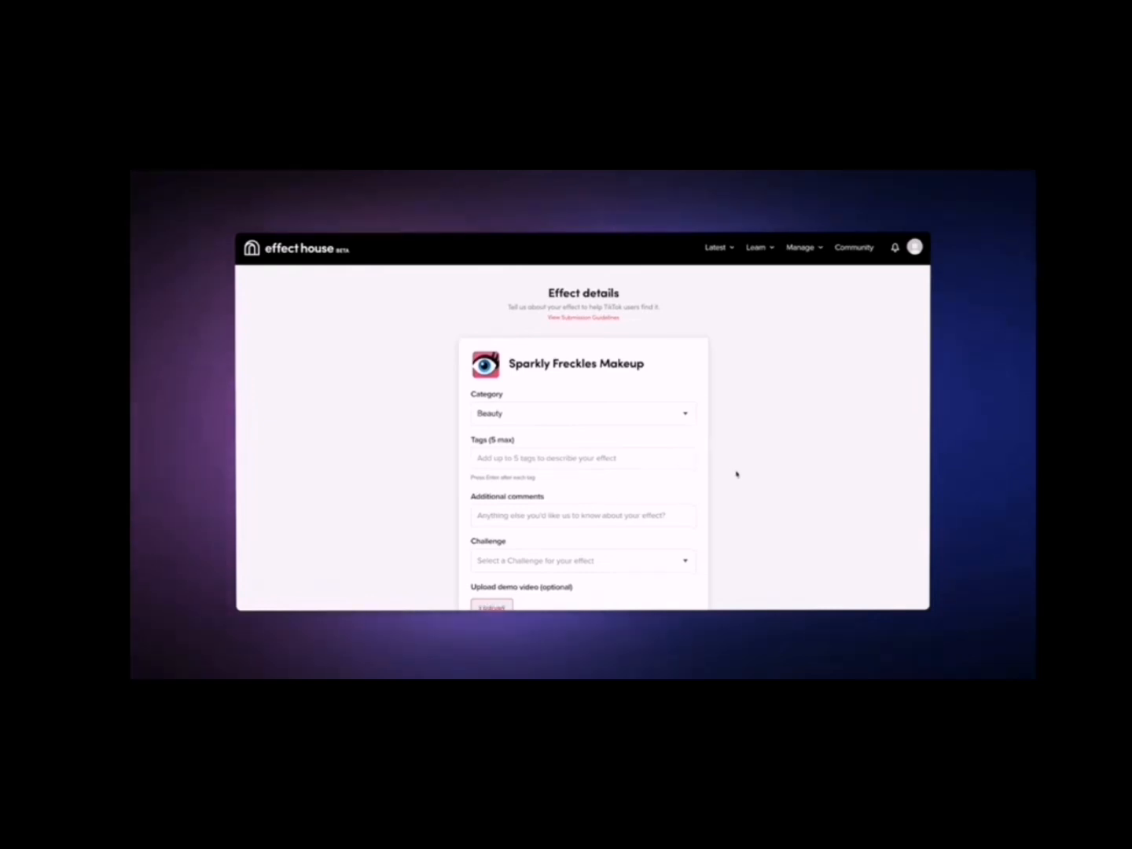
{"action": "scroll", "coordinate": [736, 474], "scroll_direction": "down", "scroll_amount": 1}
{"action": "left_click", "coordinate": [616, 404]}
{"action": "type", "text": "sp"}
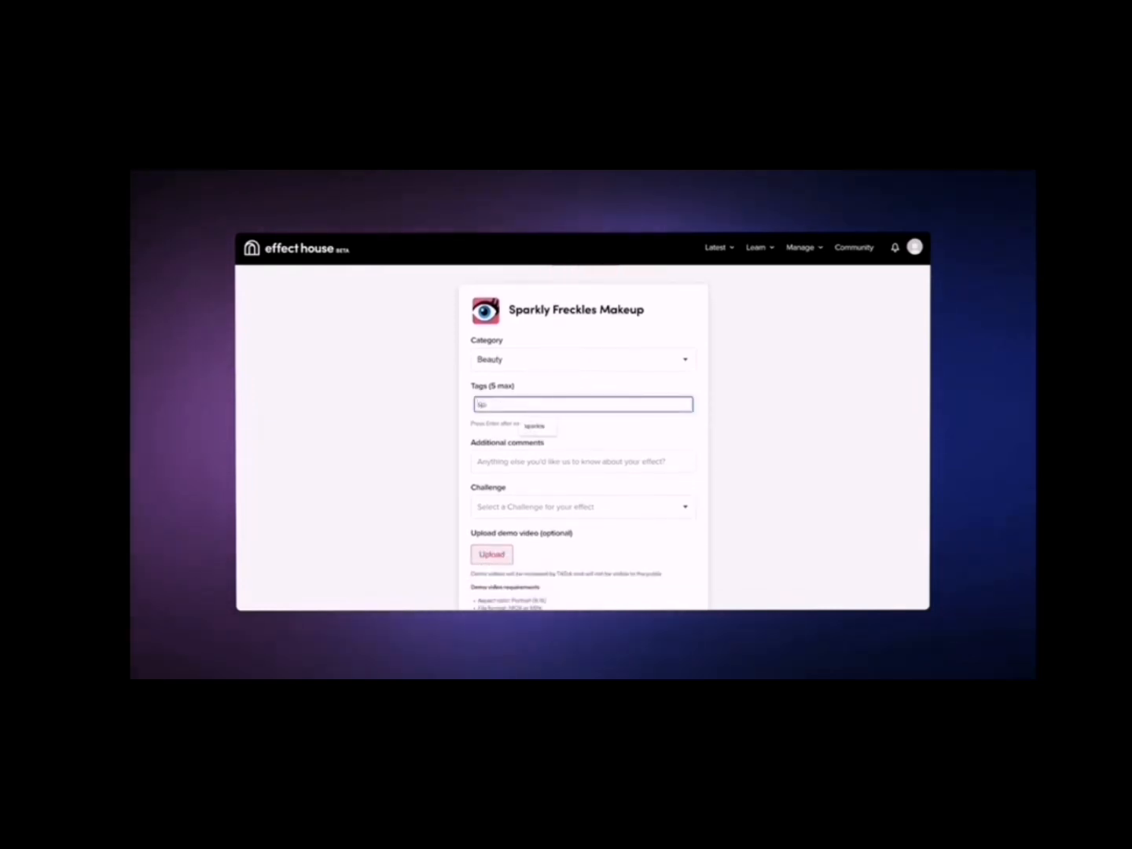
{"action": "type", "text": "arkle"}
{"action": "key", "text": "Return"}
{"action": "scroll", "coordinate": [616, 408], "scroll_direction": "down", "scroll_amount": 1}
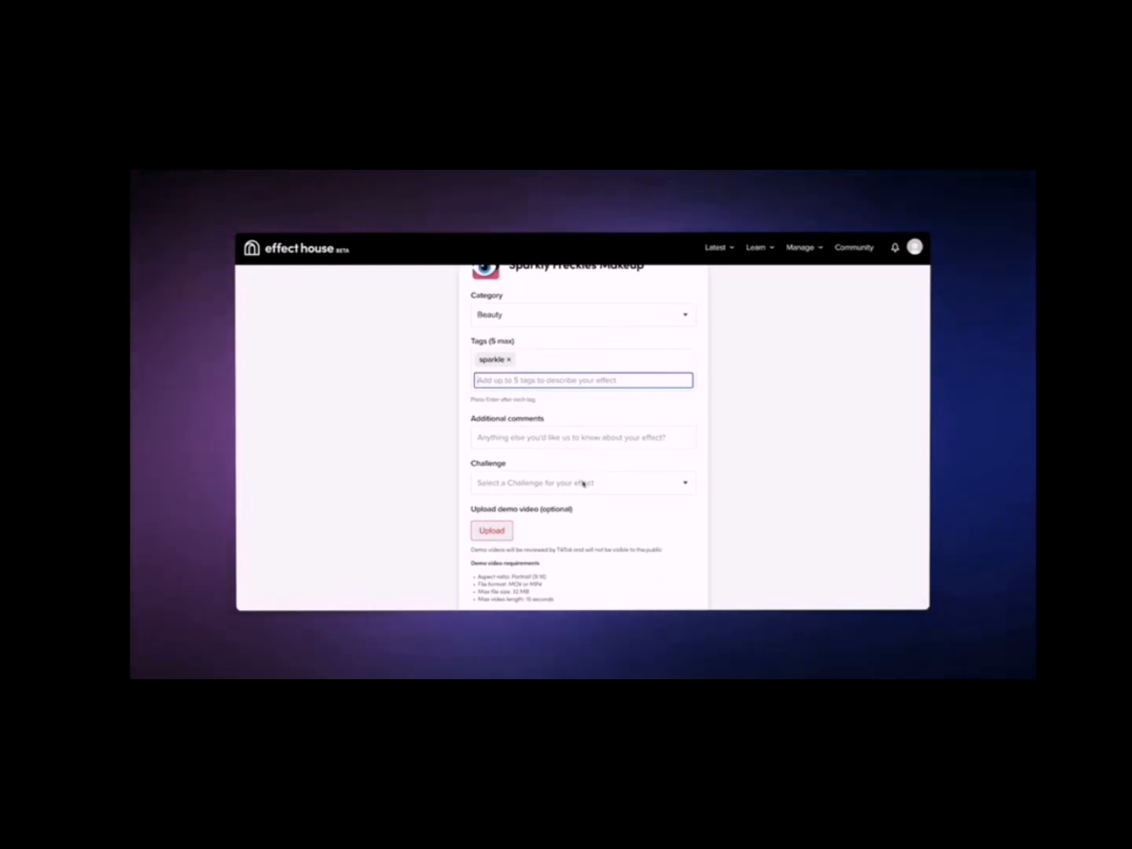
Step: Check the available challenges without choosing one and submit the effect details form
{"action": "left_click", "coordinate": [581, 482]}
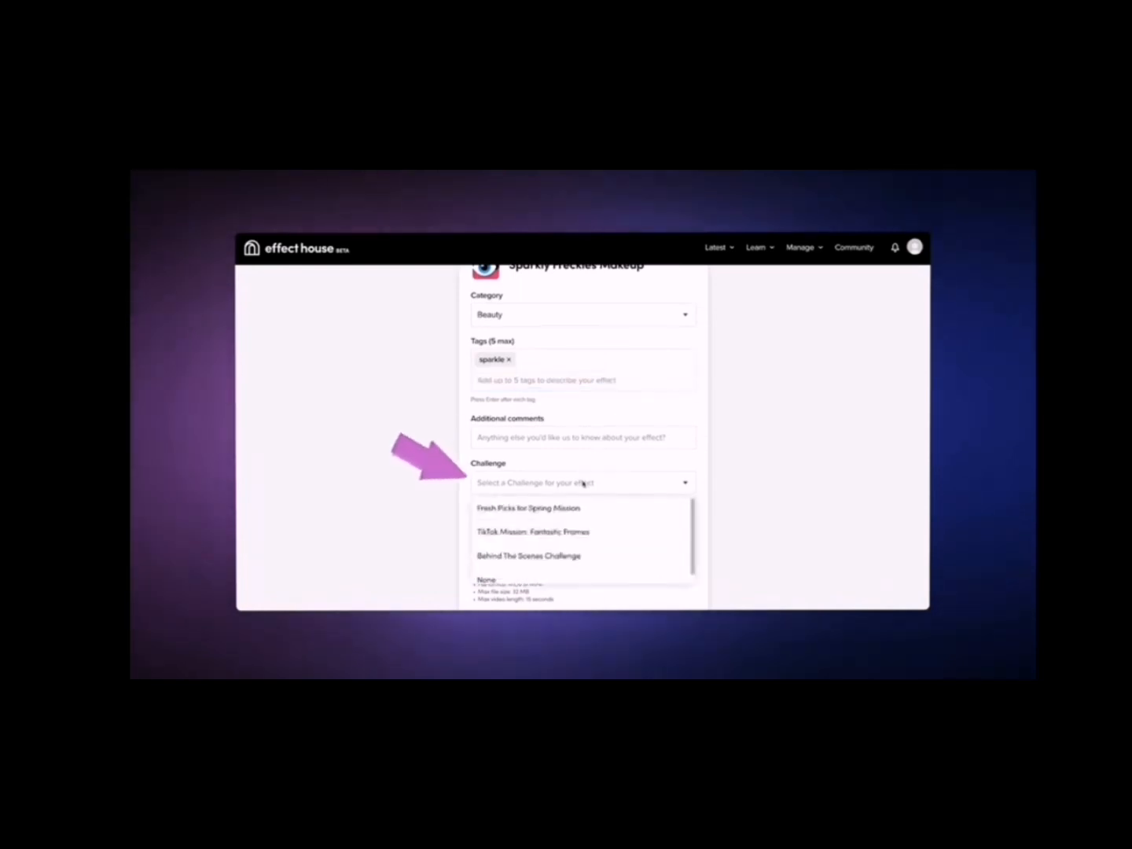
{"action": "scroll", "coordinate": [575, 517], "scroll_direction": "down", "scroll_amount": 1}
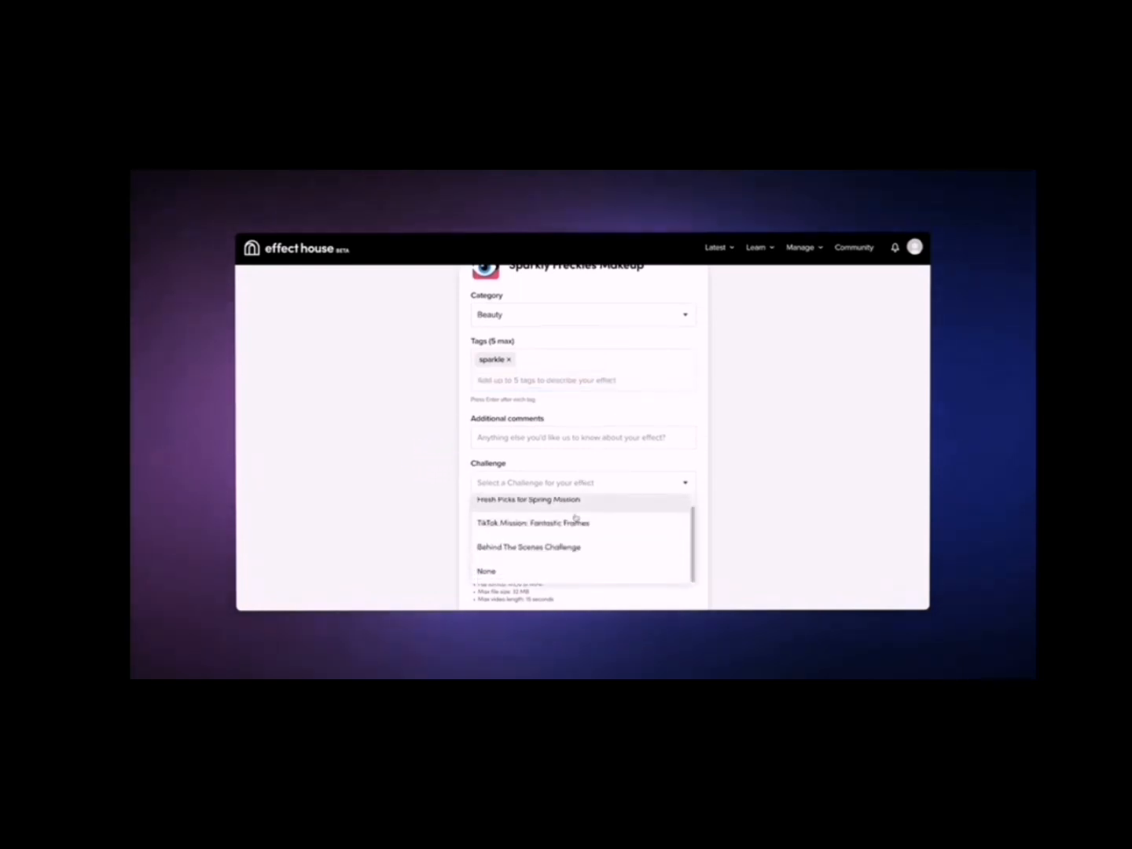
{"action": "left_click", "coordinate": [610, 482]}
{"action": "scroll", "coordinate": [621, 534], "scroll_direction": "down", "scroll_amount": 1}
{"action": "scroll", "coordinate": [620, 534], "scroll_direction": "down", "scroll_amount": 1}
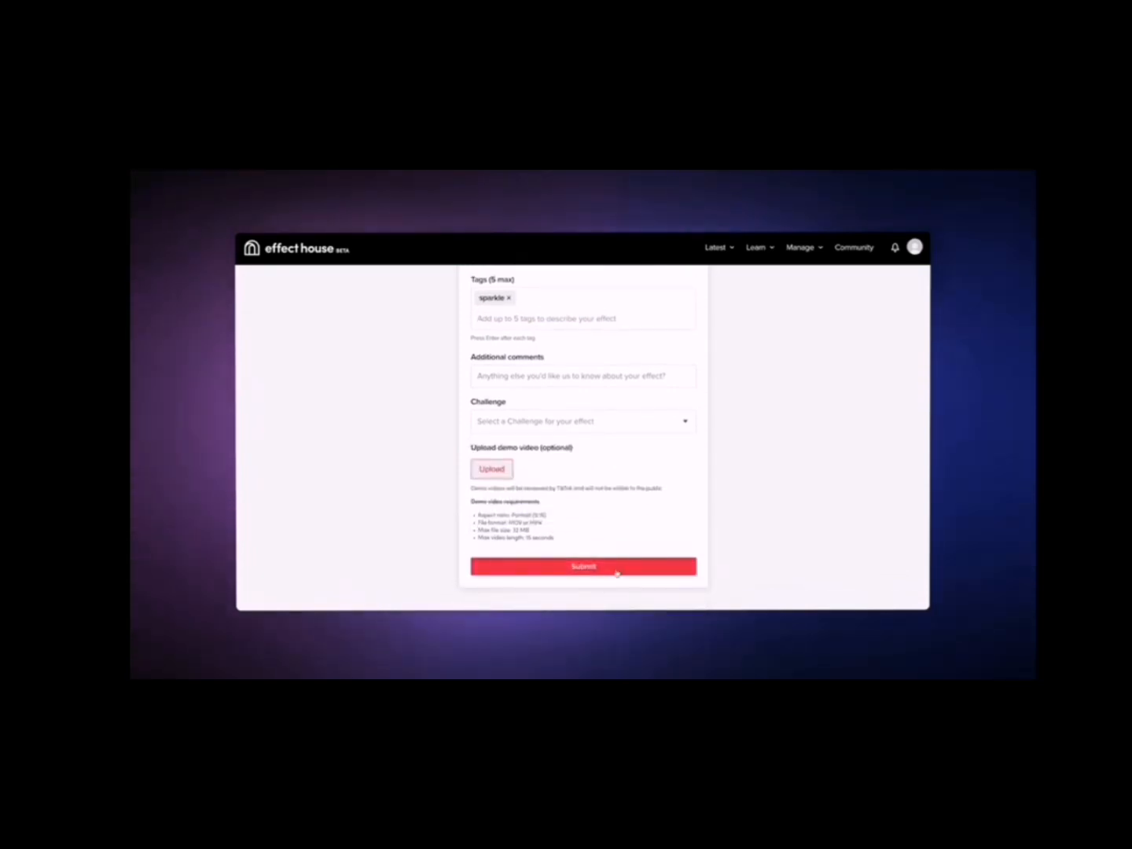
{"action": "left_click", "coordinate": [617, 573]}
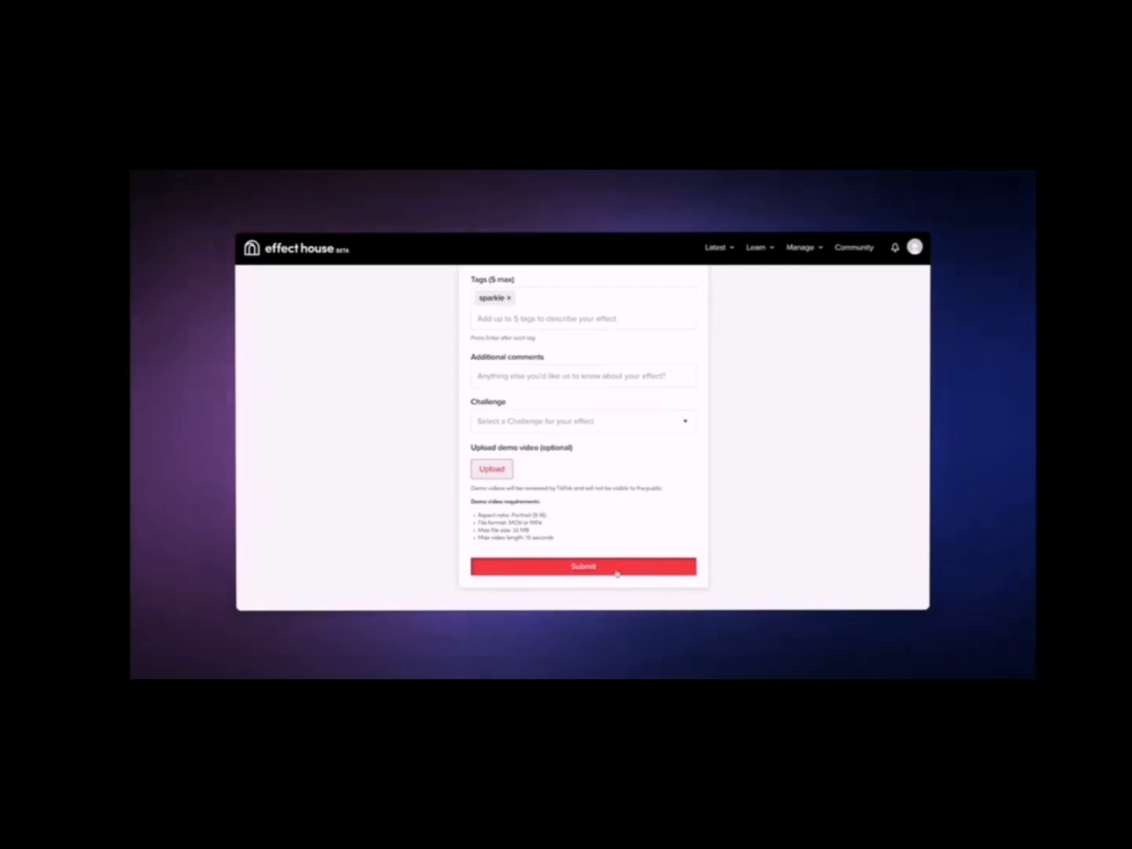